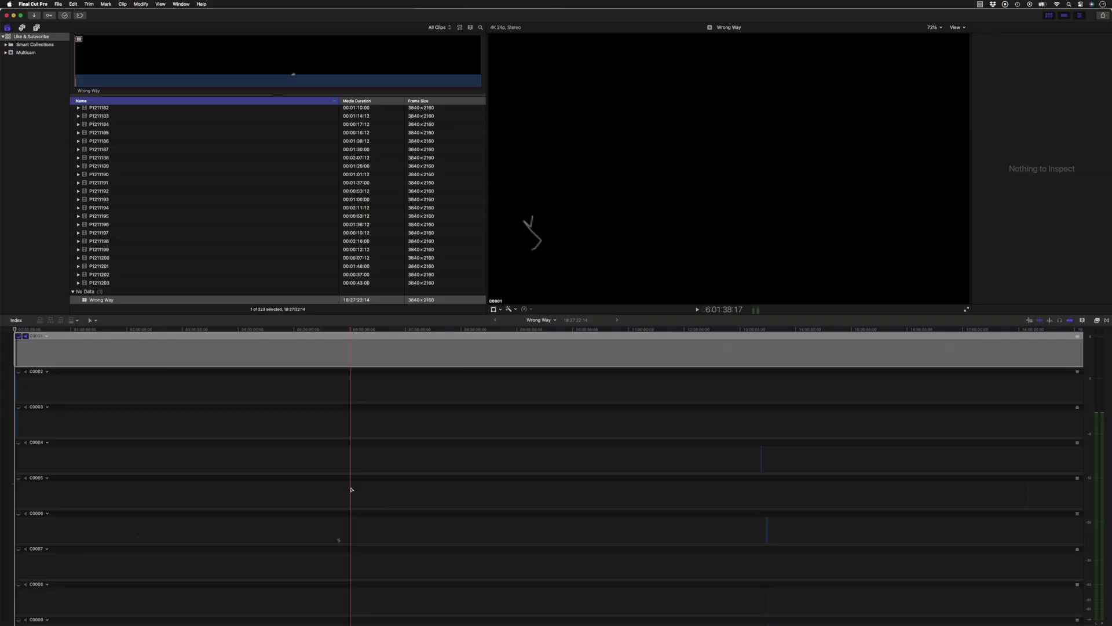
Step: Scroll down through the multicam camera angle clips in the browser
{"action": "scroll", "coordinate": [351, 489], "scroll_direction": "down", "scroll_amount": 10}
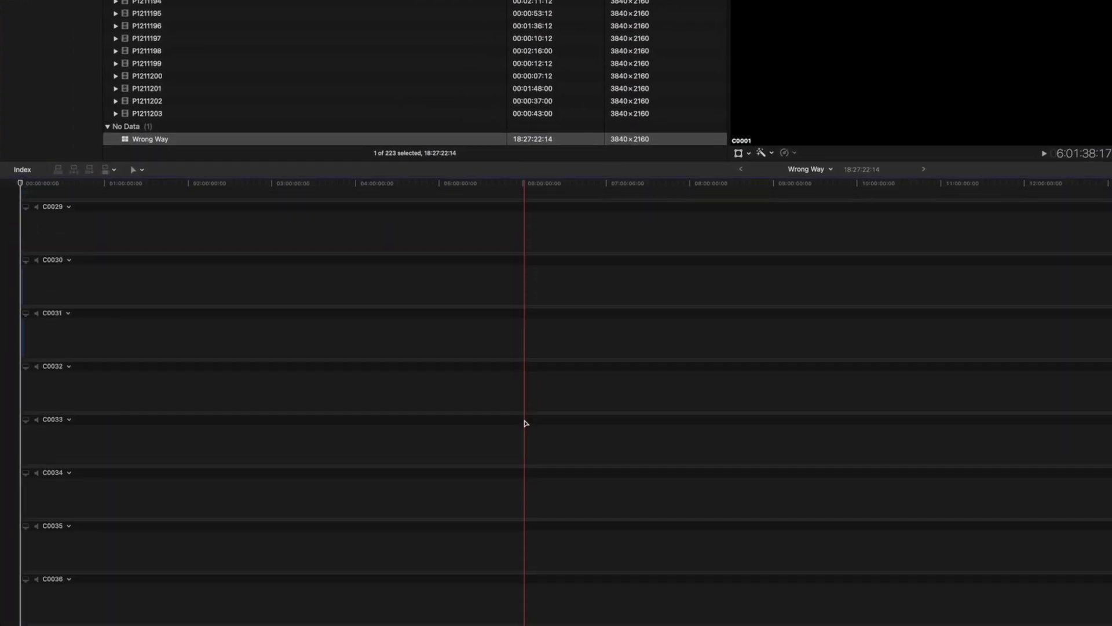
{"action": "scroll", "coordinate": [525, 424], "scroll_direction": "down", "scroll_amount": 15}
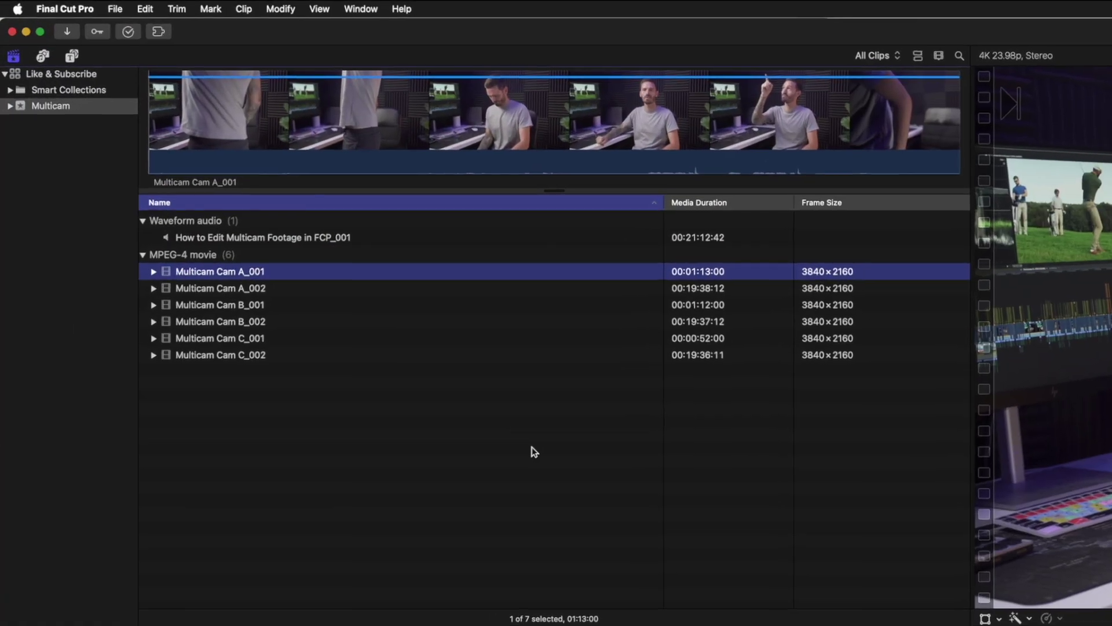
Step: Give the selected Cam B clips the camera name 'Cam B' in the Info inspector
{"action": "left_click", "coordinate": [260, 288], "text": "super"}
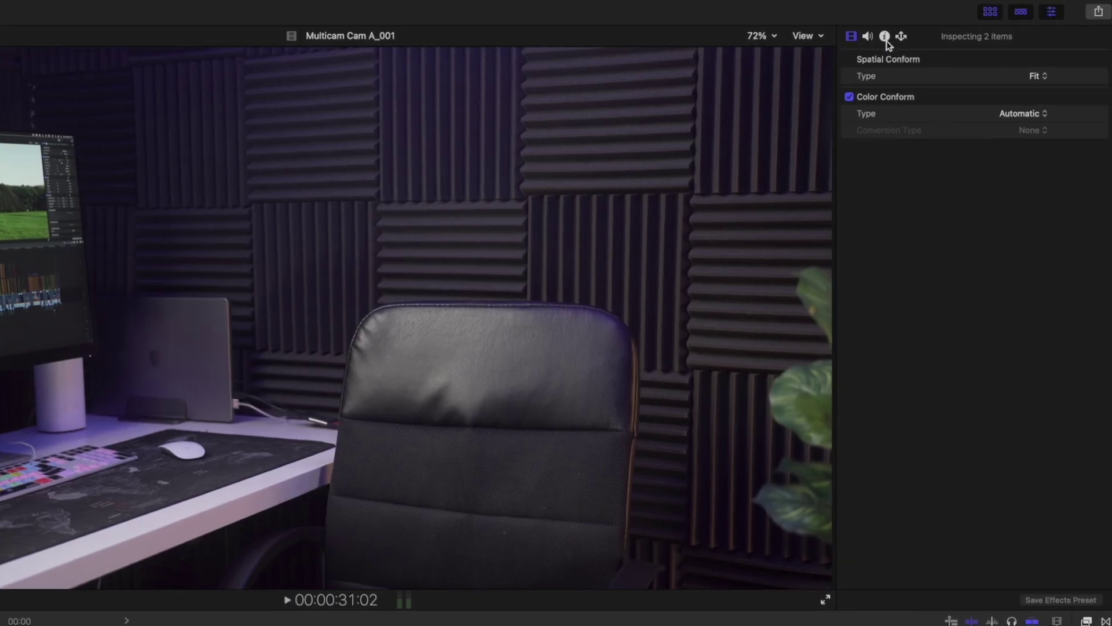
{"action": "left_click", "coordinate": [884, 37]}
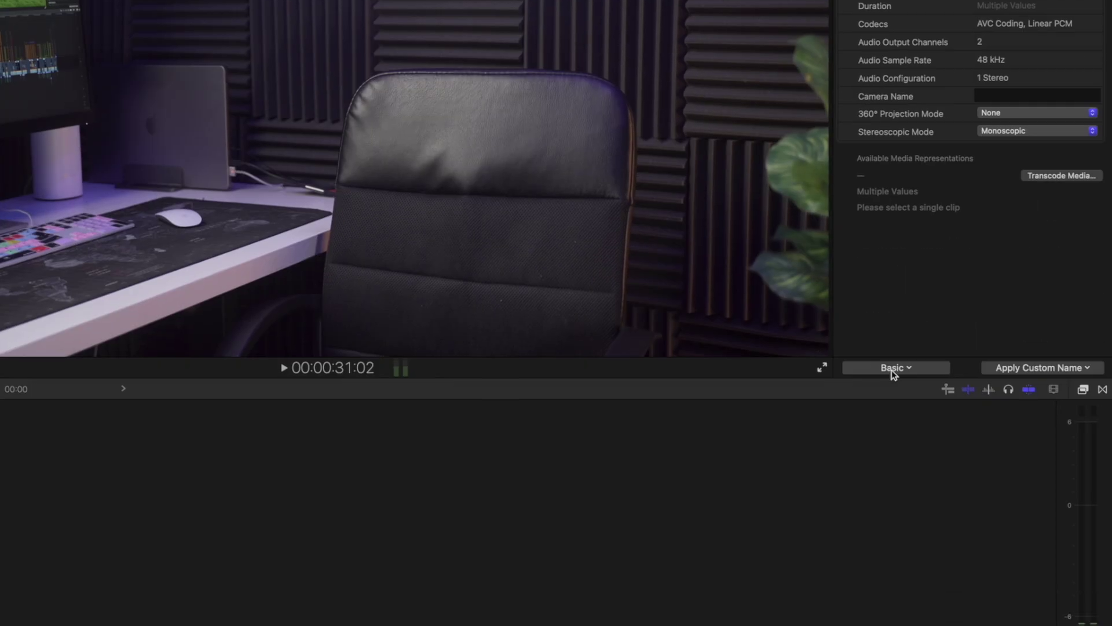
{"action": "left_click", "coordinate": [898, 599]}
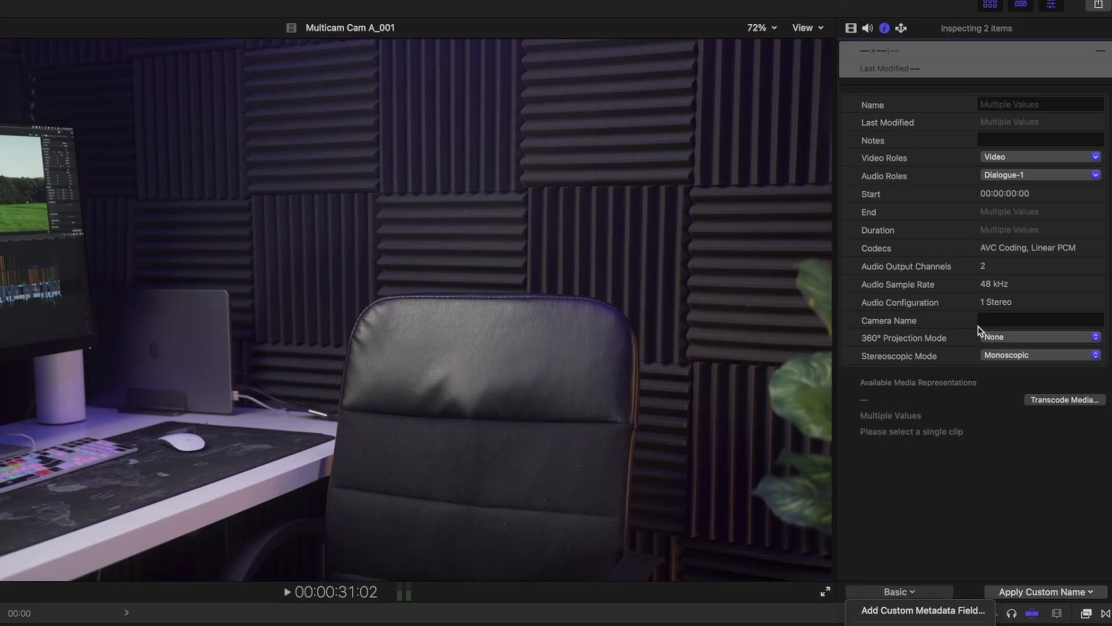
{"action": "left_click", "coordinate": [995, 88]}
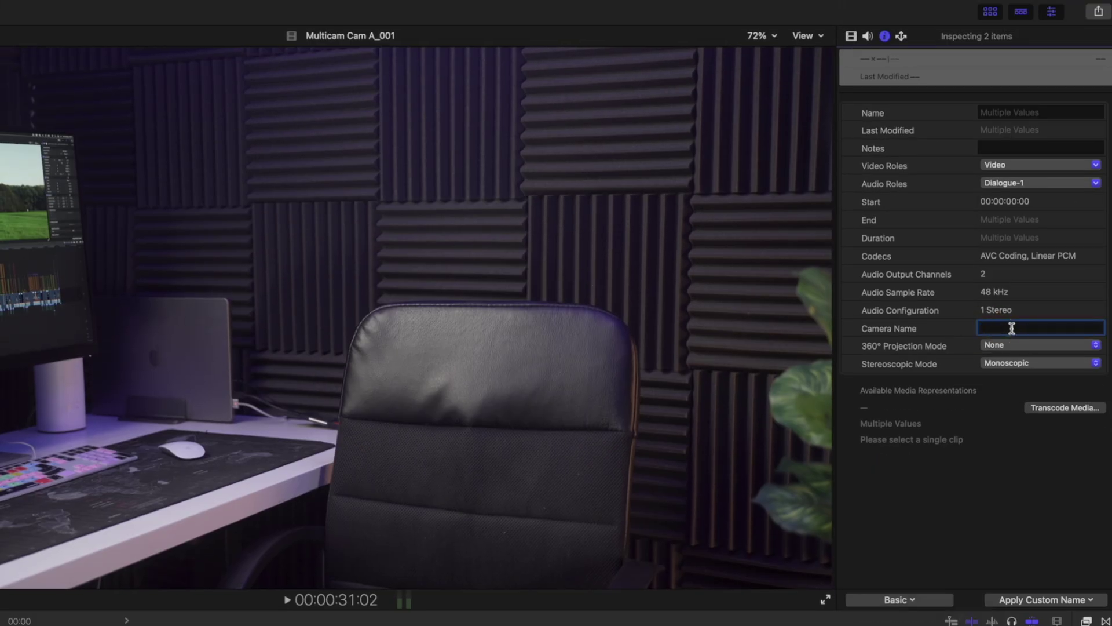
{"action": "type", "text": "Cam B"}
{"action": "key", "text": "Return"}
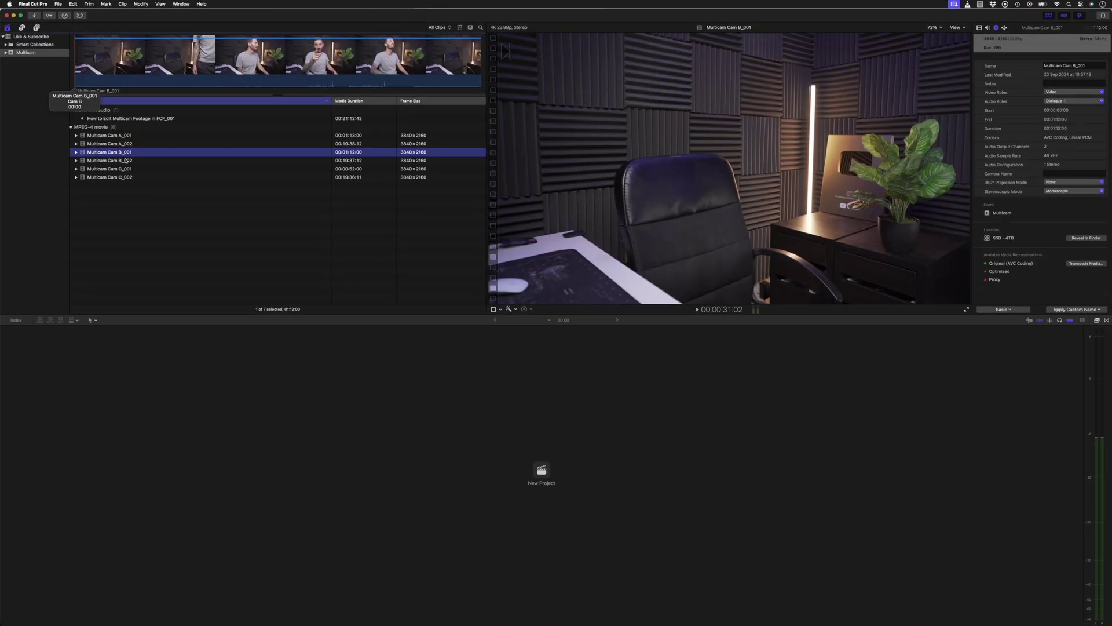
Step: Select the Cam C clips, name the waveform audio clip's camera 'Audio', then select all seven clips
{"action": "left_click", "coordinate": [109, 168]}
{"action": "left_click", "coordinate": [109, 176], "text": "shift"}
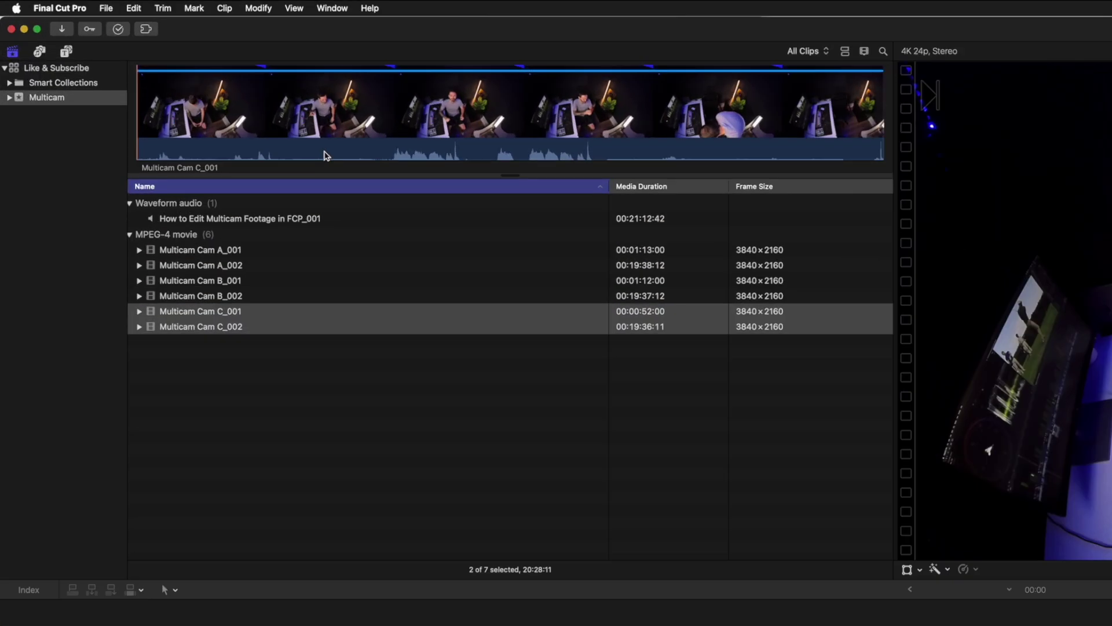
{"action": "left_click", "coordinate": [287, 218]}
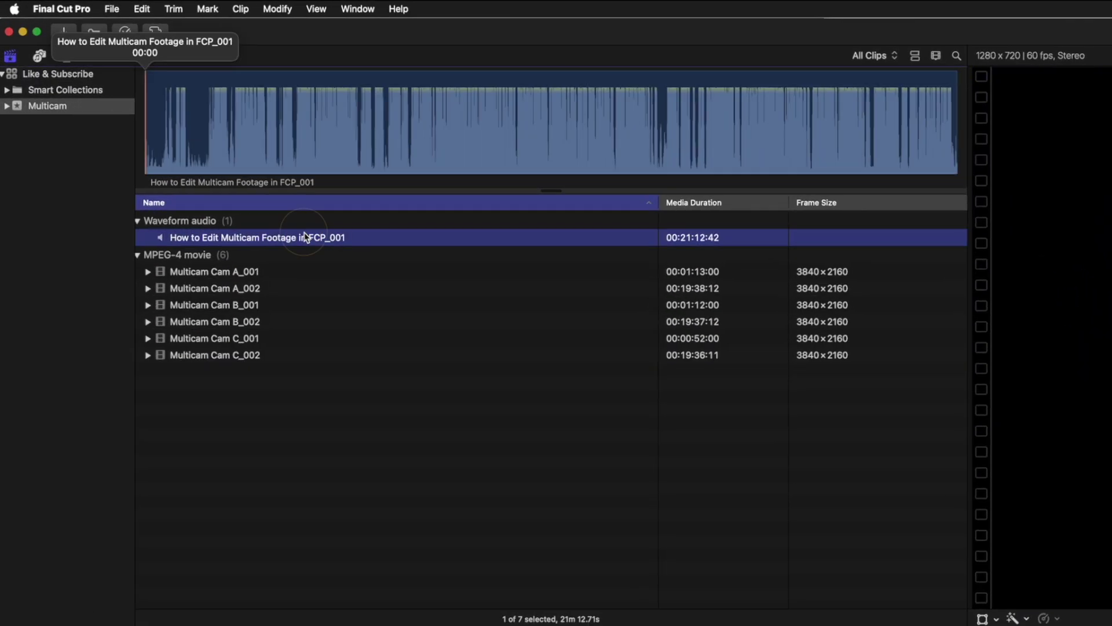
{"action": "left_click", "coordinate": [1045, 322]}
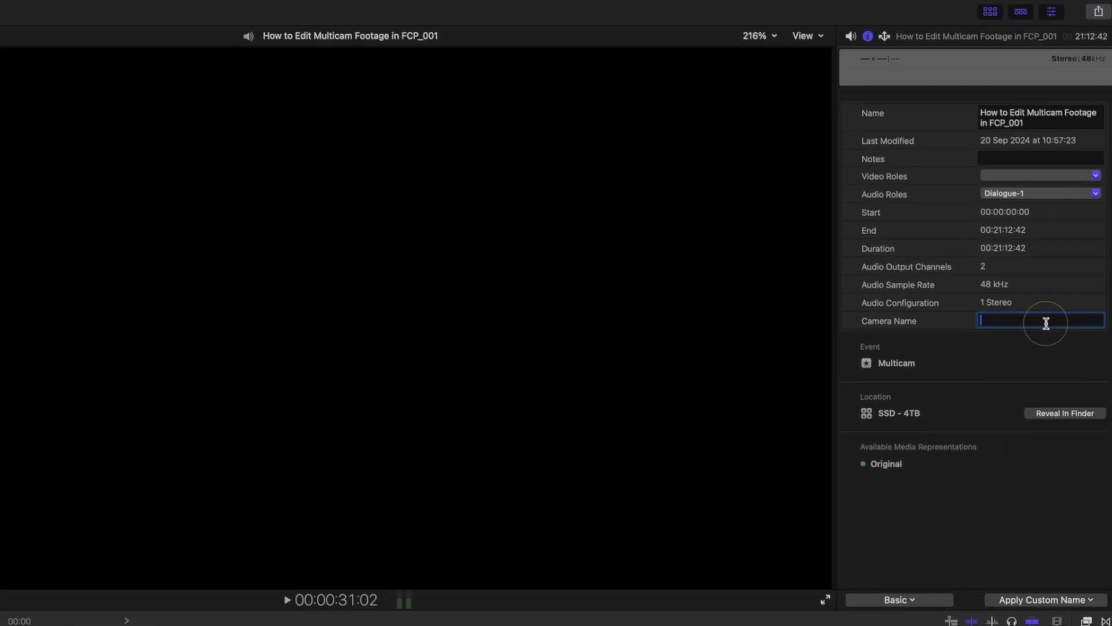
{"action": "type", "text": "Audio"}
{"action": "key", "text": "Return"}
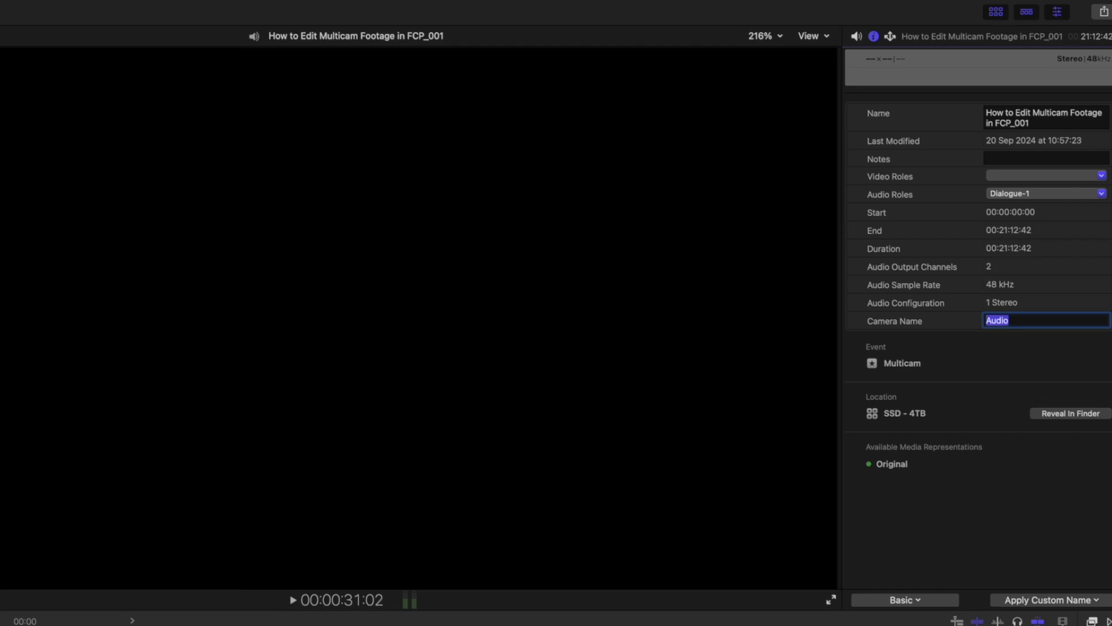
{"action": "key", "text": "super+a"}
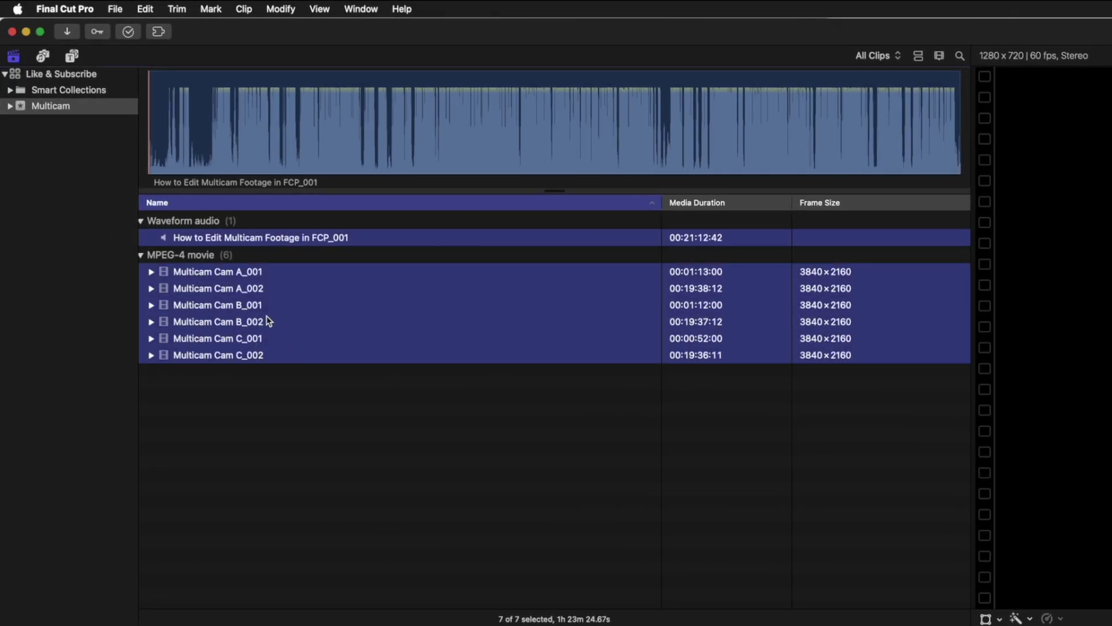
Step: Create the 'Multicam Editing' multicam clip from the selected clips, synced by audio
{"action": "right_click", "coordinate": [266, 317]}
{"action": "left_click", "coordinate": [409, 358]}
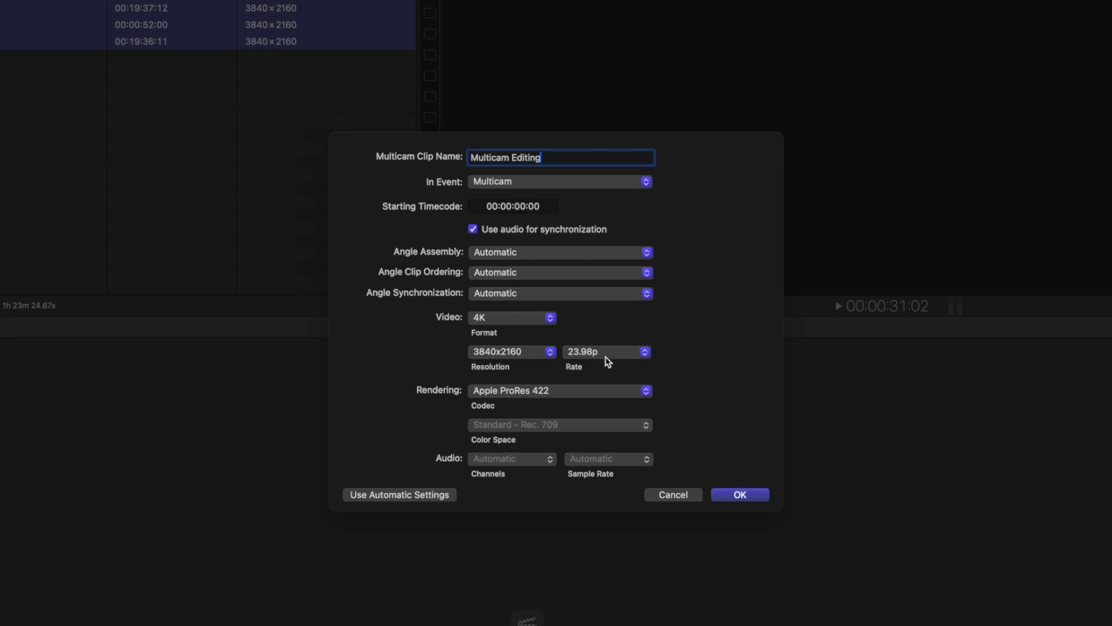
{"action": "left_click", "coordinate": [731, 494]}
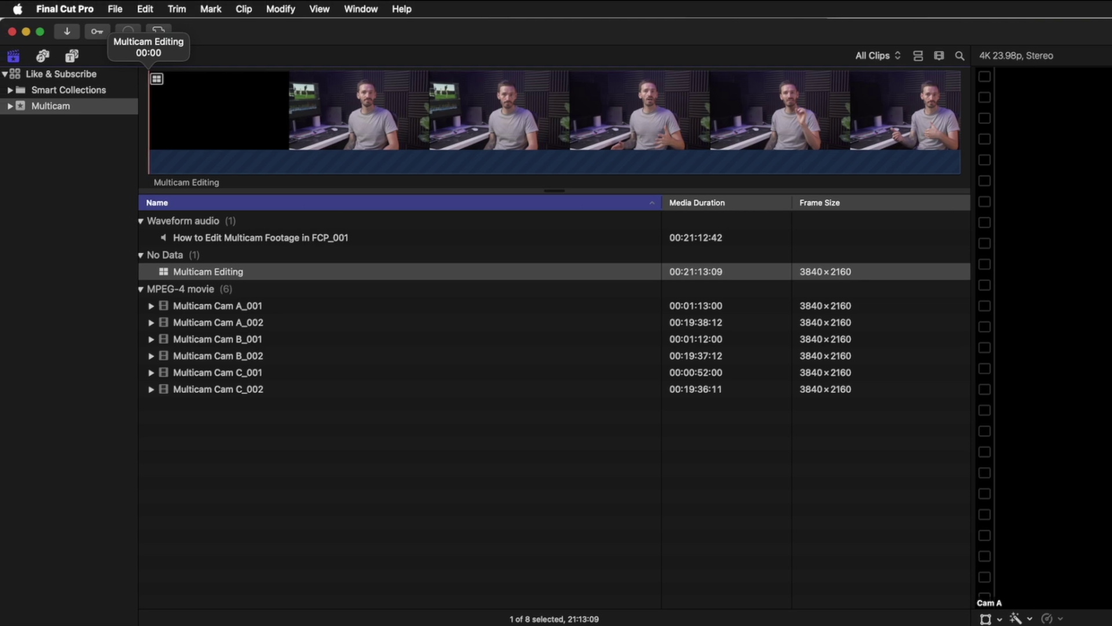
{"action": "left_click", "coordinate": [245, 308]}
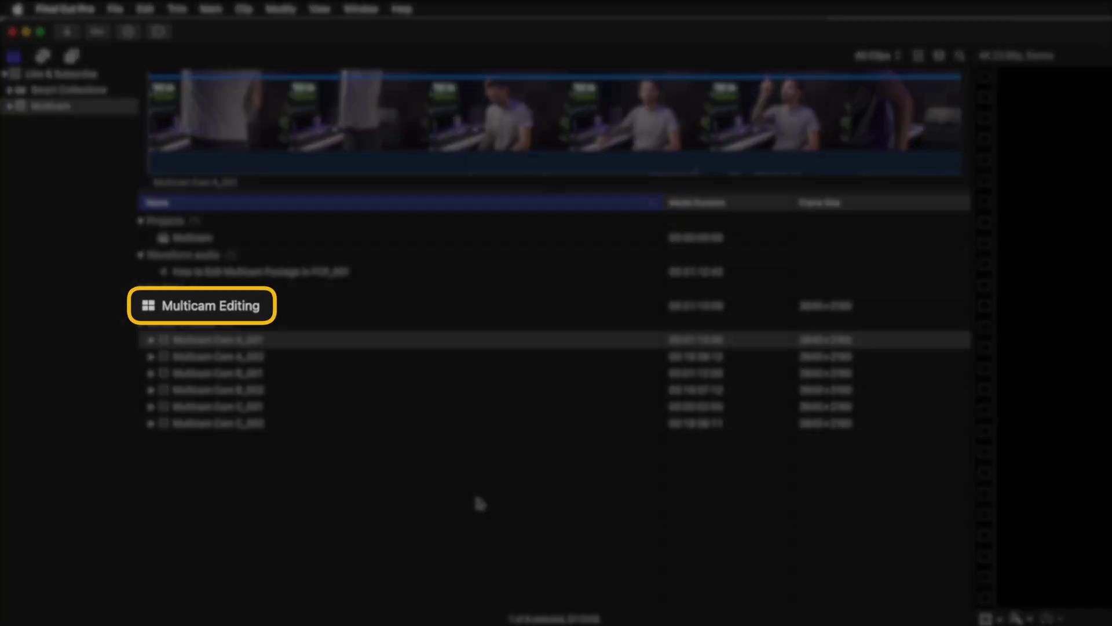
Step: Drag Multicam Editing to the start of the Multicam project's timeline
{"action": "left_click_drag", "start_coordinate": [222, 307], "coordinate": [390, 625]}
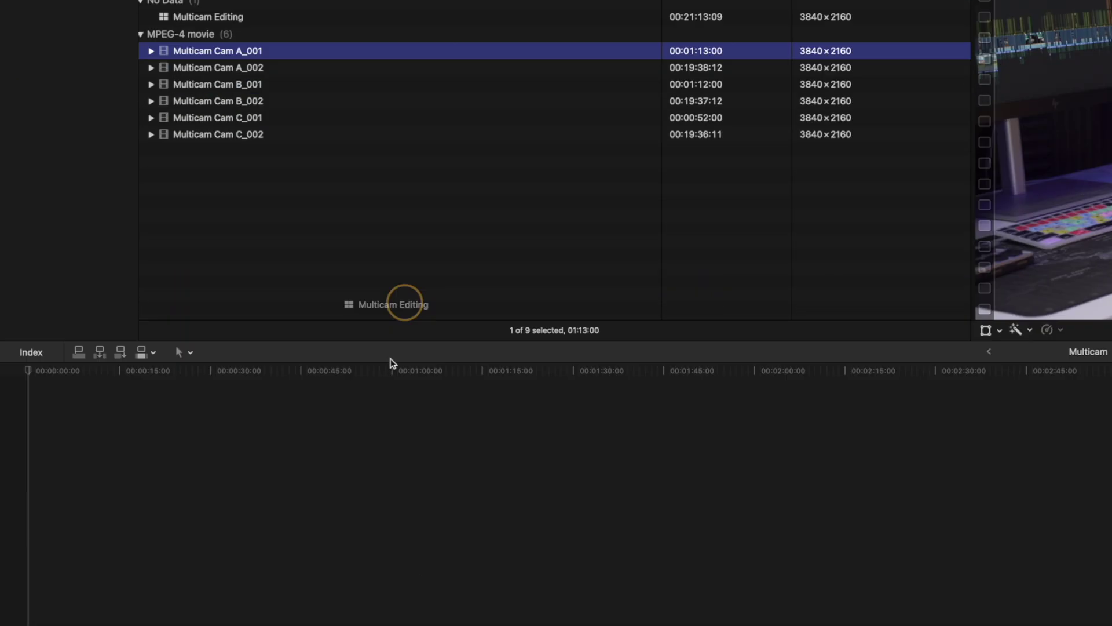
{"action": "left_click_drag", "start_coordinate": [390, 362], "coordinate": [124, 625]}
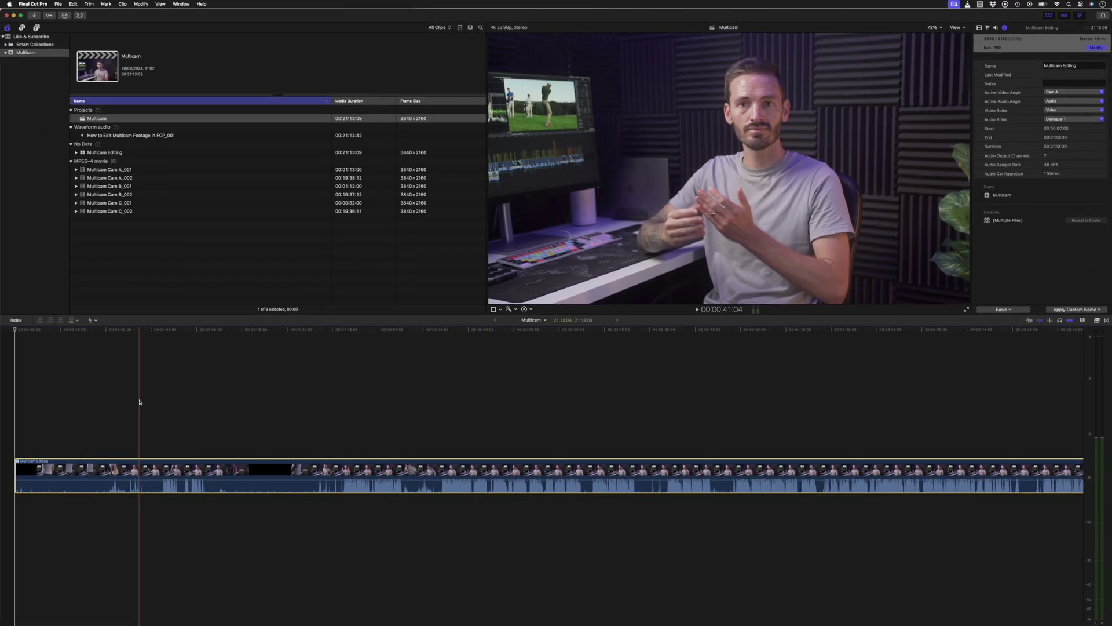
Step: Show the Angle Viewer in a 4 Angles layout with the browser hidden
{"action": "key", "text": "super+shift+7"}
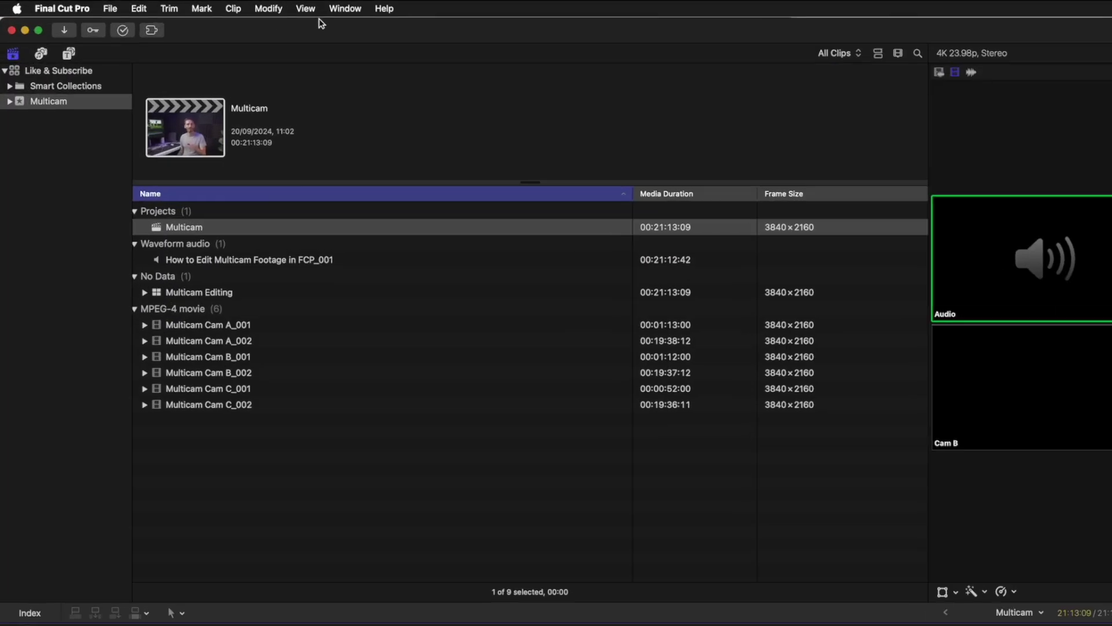
{"action": "left_click", "coordinate": [161, 4]}
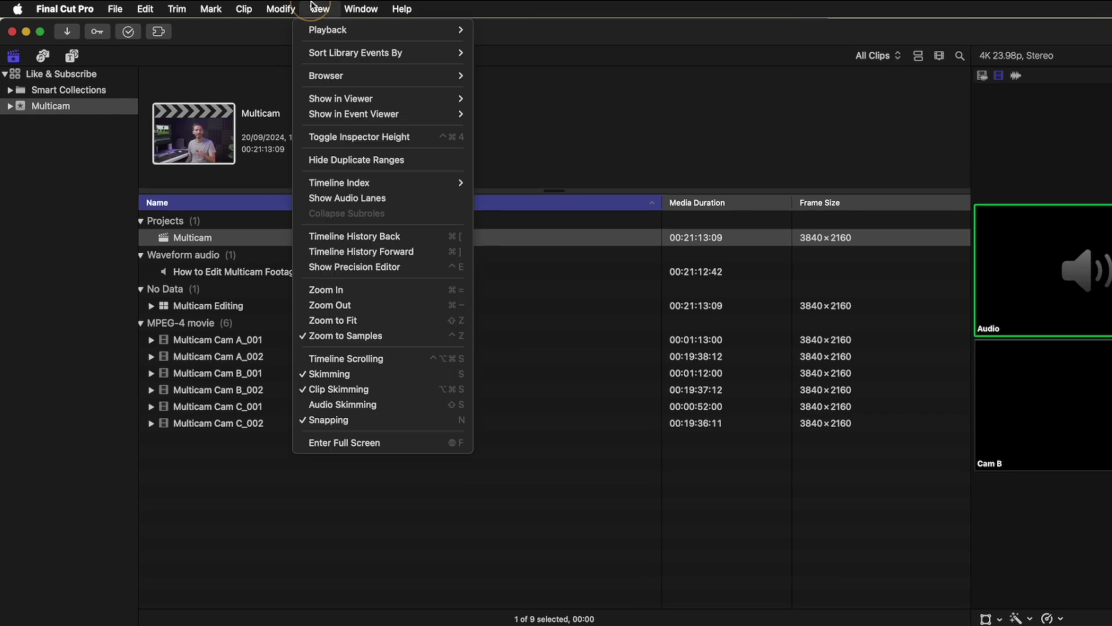
{"action": "mouse_move", "coordinate": [382, 98]}
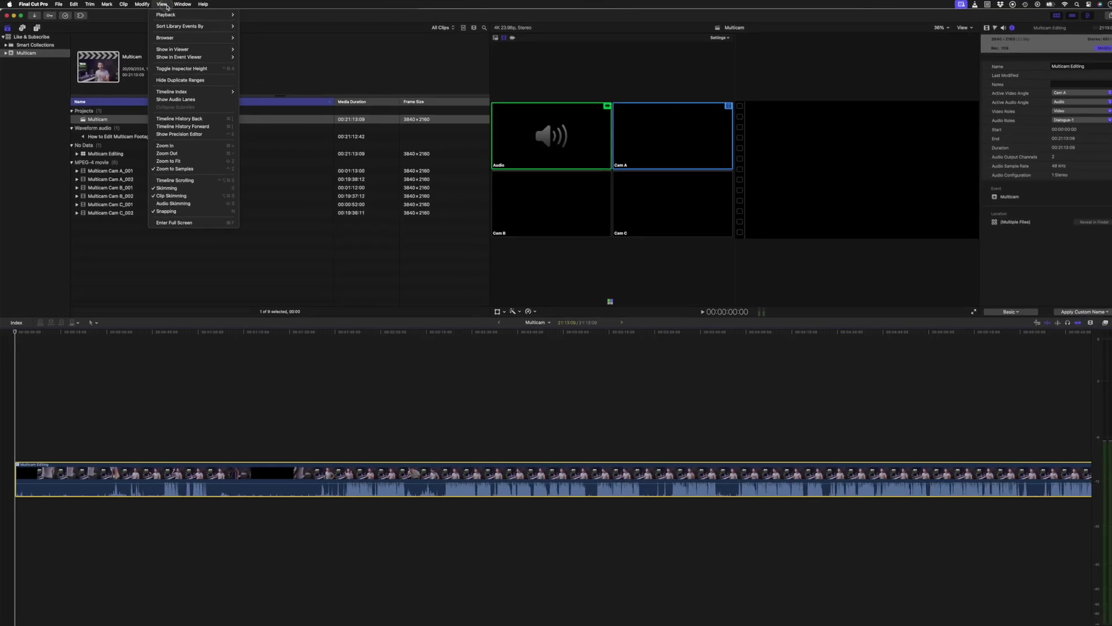
{"action": "left_click", "coordinate": [325, 10]}
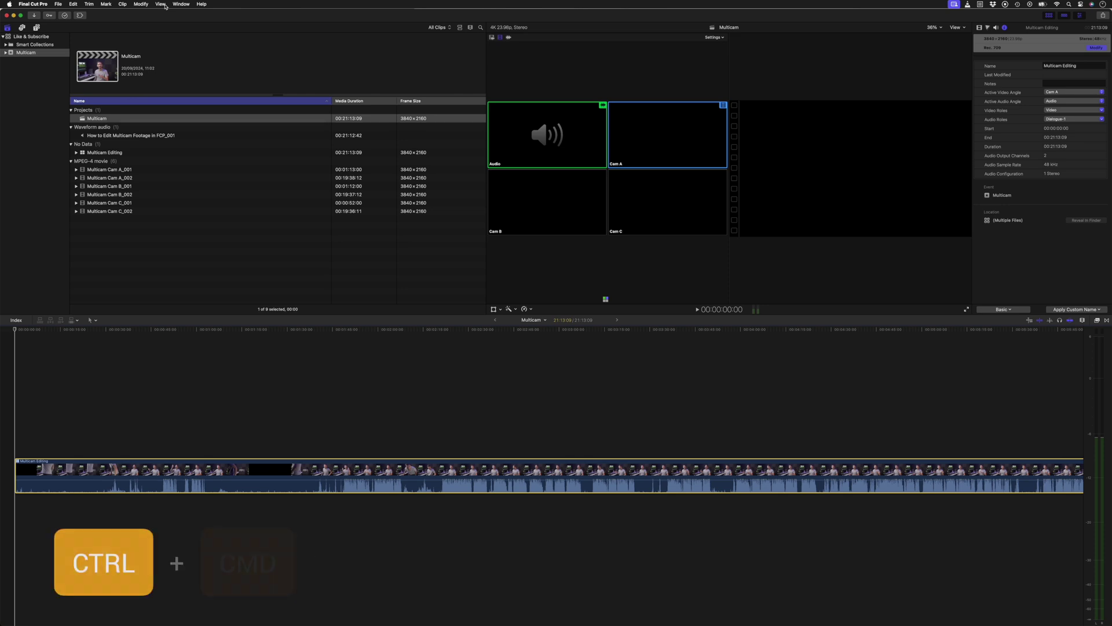
{"action": "key", "text": "ctrl+super+1"}
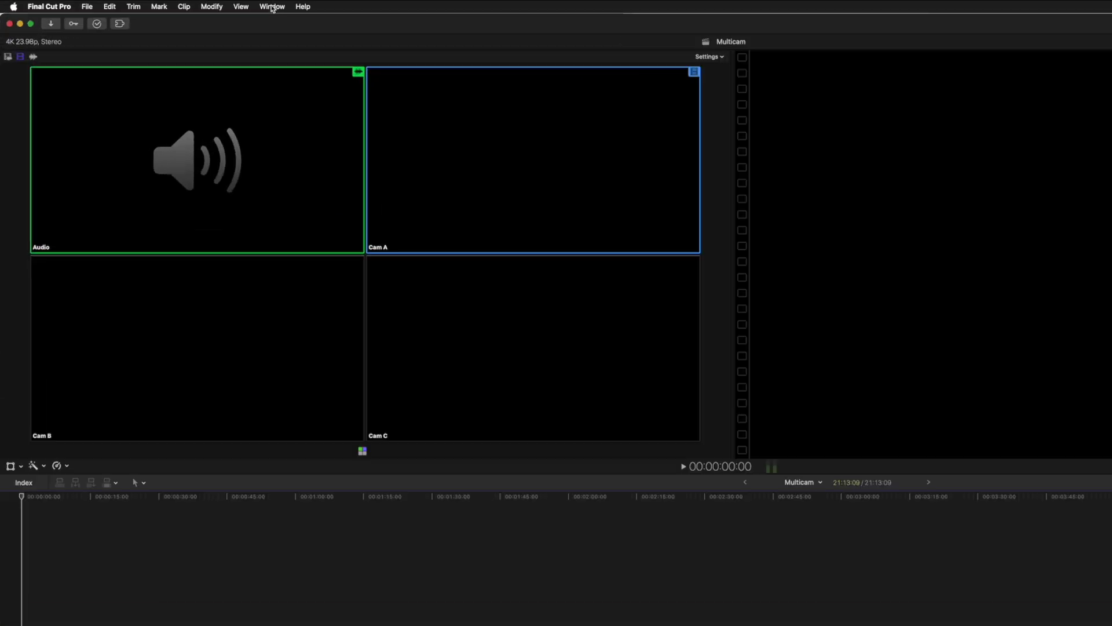
{"action": "left_click", "coordinate": [273, 8]}
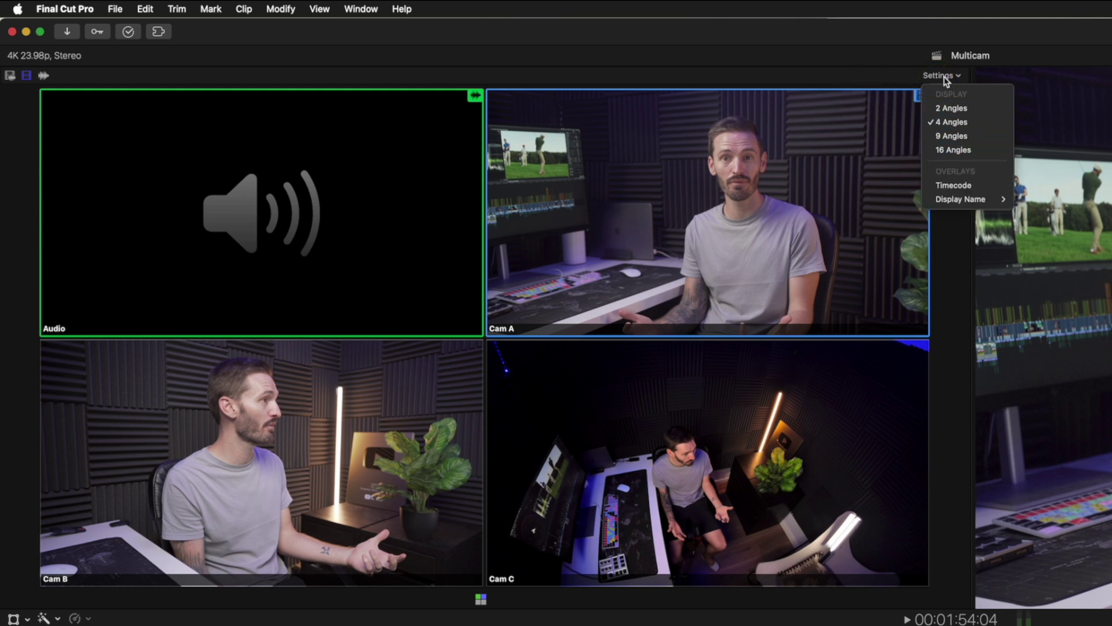
{"action": "left_click", "coordinate": [940, 76]}
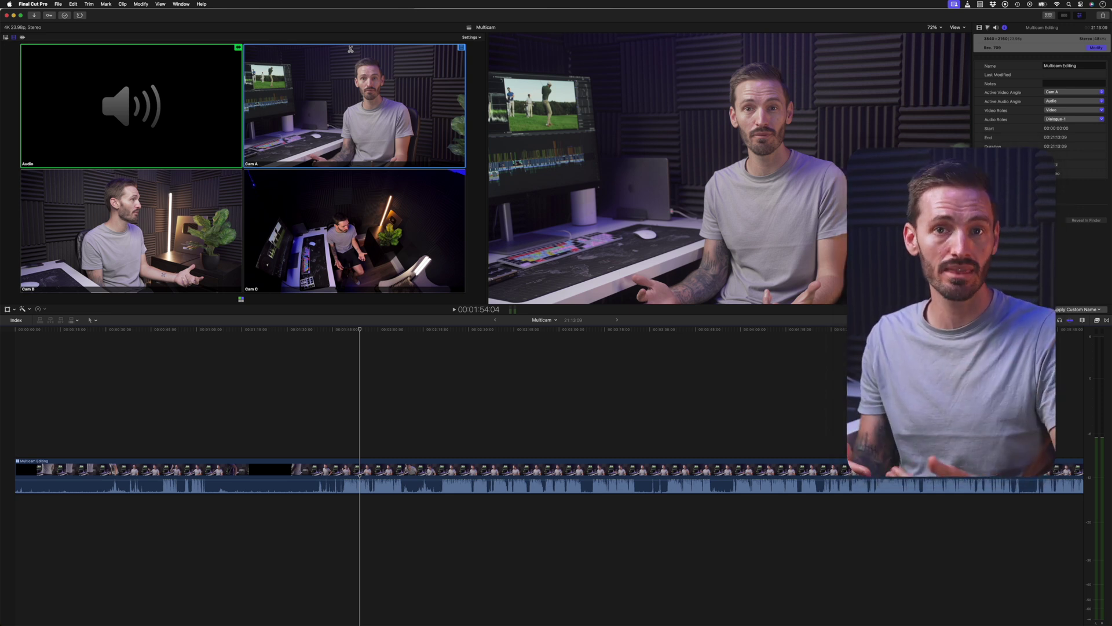
Step: Open Multicam Editing in the angle editor, fit it to view, and monitor Cam C
{"action": "double_click", "coordinate": [422, 472]}
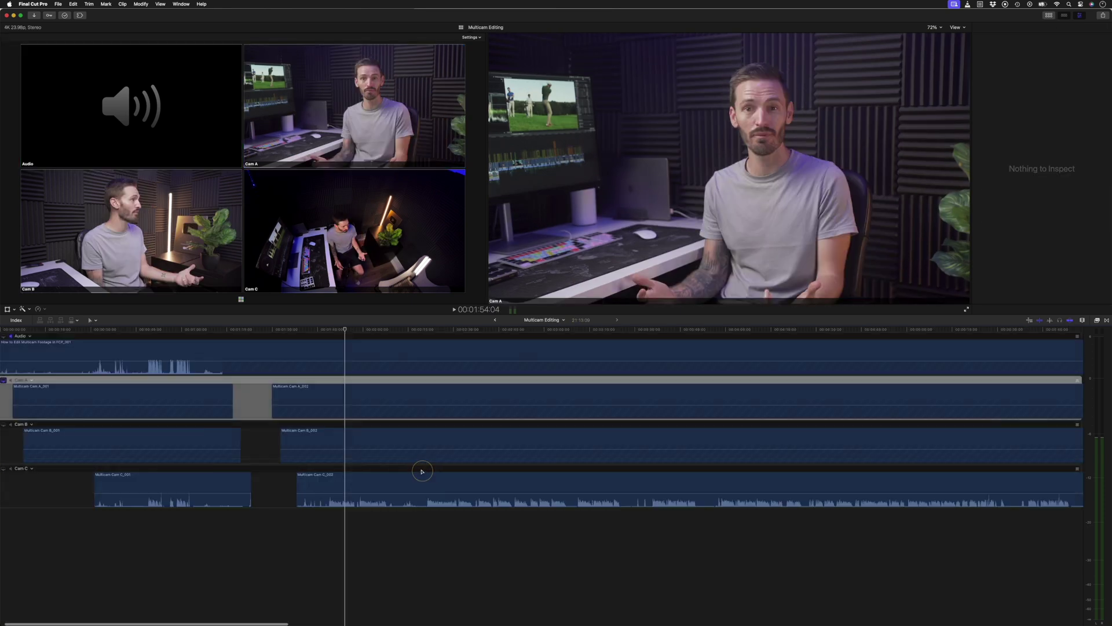
{"action": "key", "text": "super+minus"}
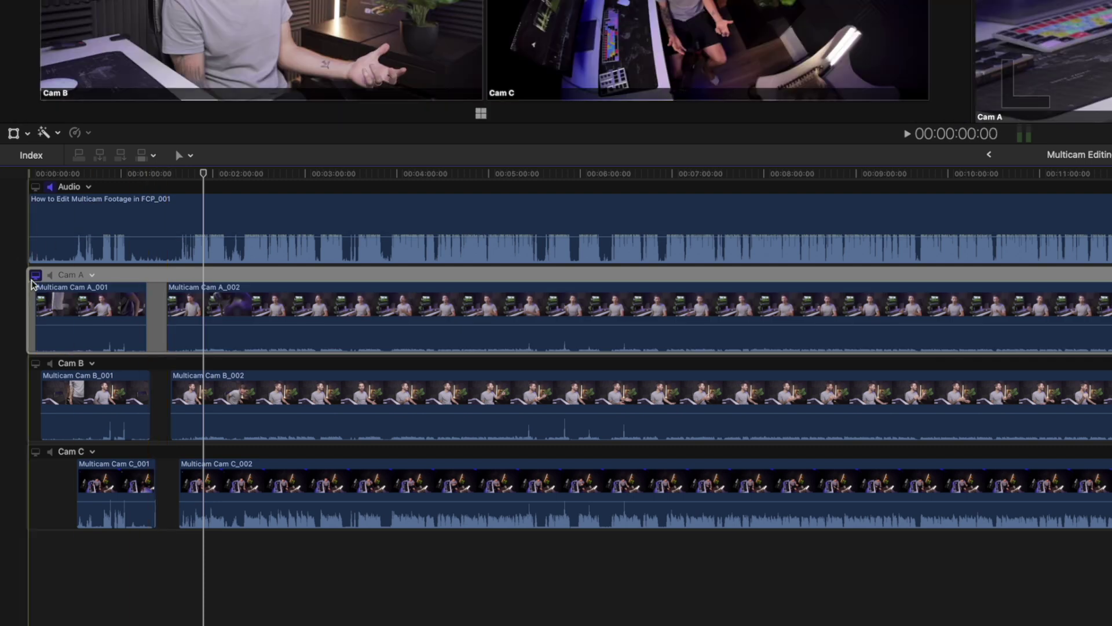
{"action": "left_click", "coordinate": [36, 364]}
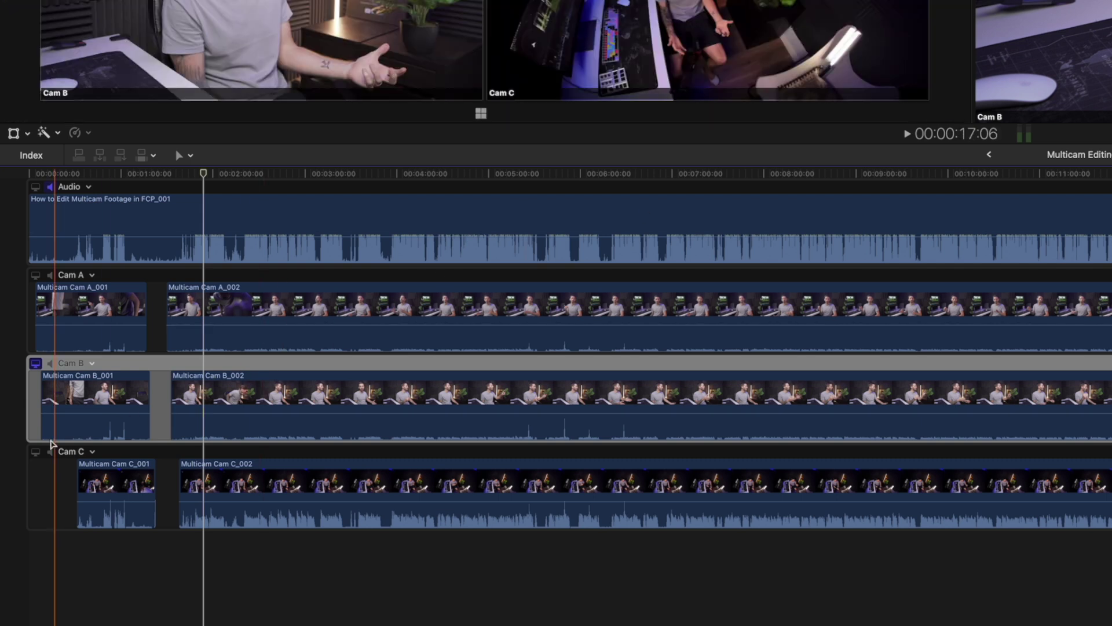
{"action": "left_click", "coordinate": [35, 451]}
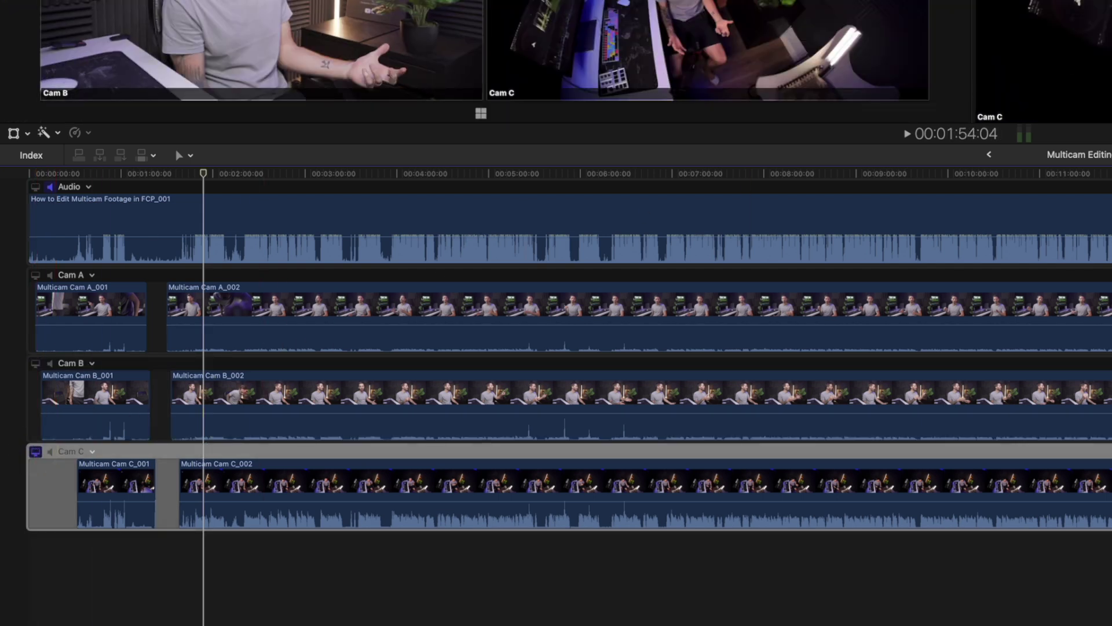
{"action": "left_click", "coordinate": [50, 275]}
{"action": "left_click", "coordinate": [50, 275]}
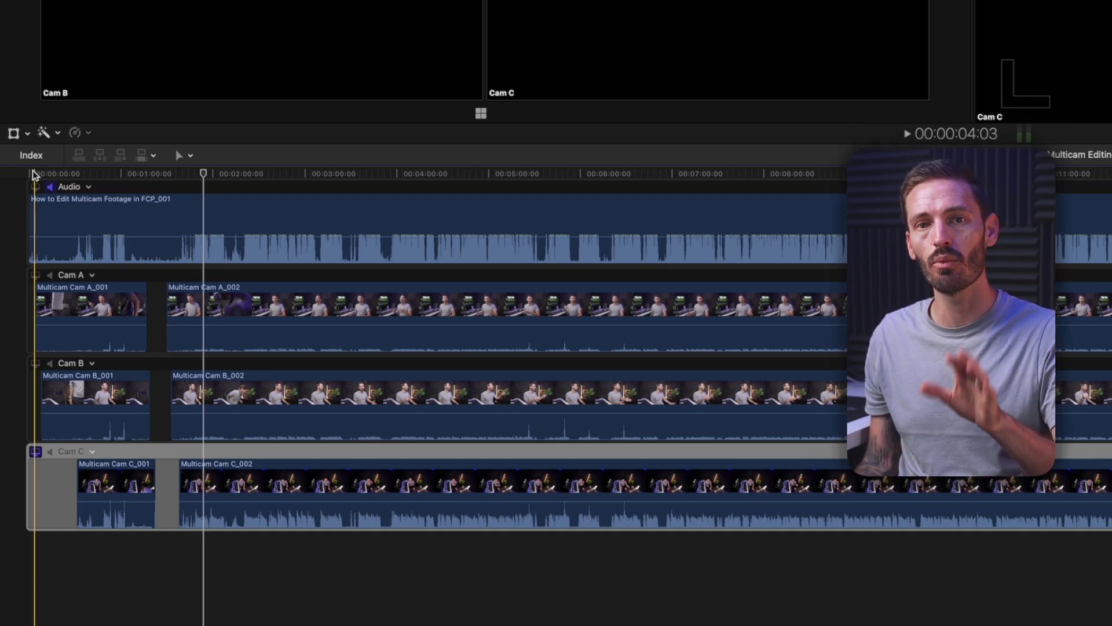
Step: Add a new Cam D angle and paste the two Cam A clips into it
{"action": "right_click", "coordinate": [82, 184]}
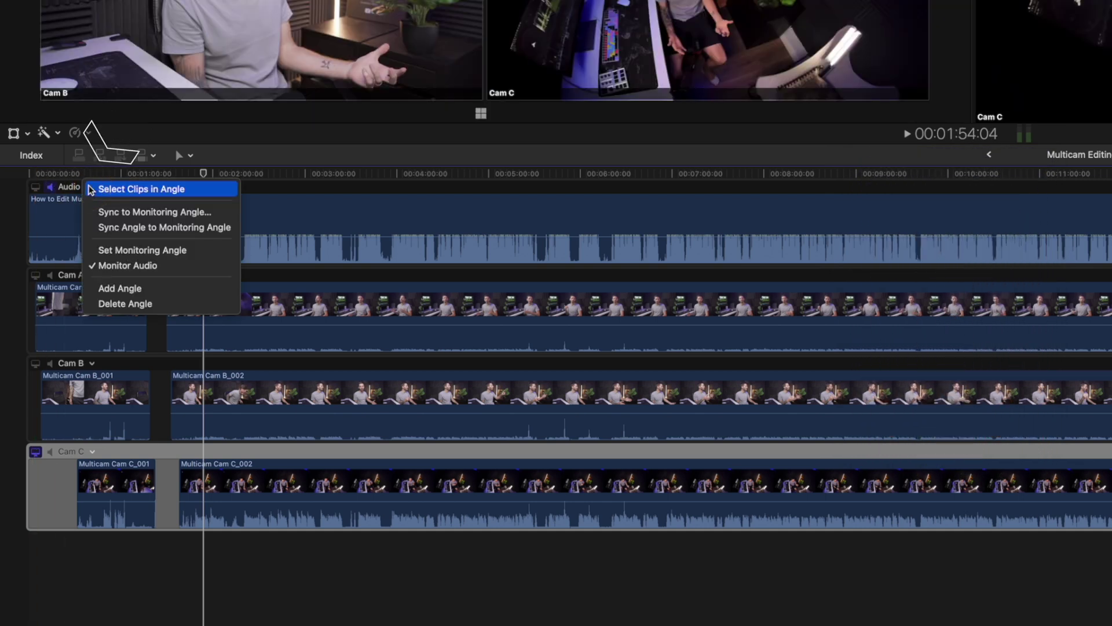
{"action": "left_click", "coordinate": [178, 288]}
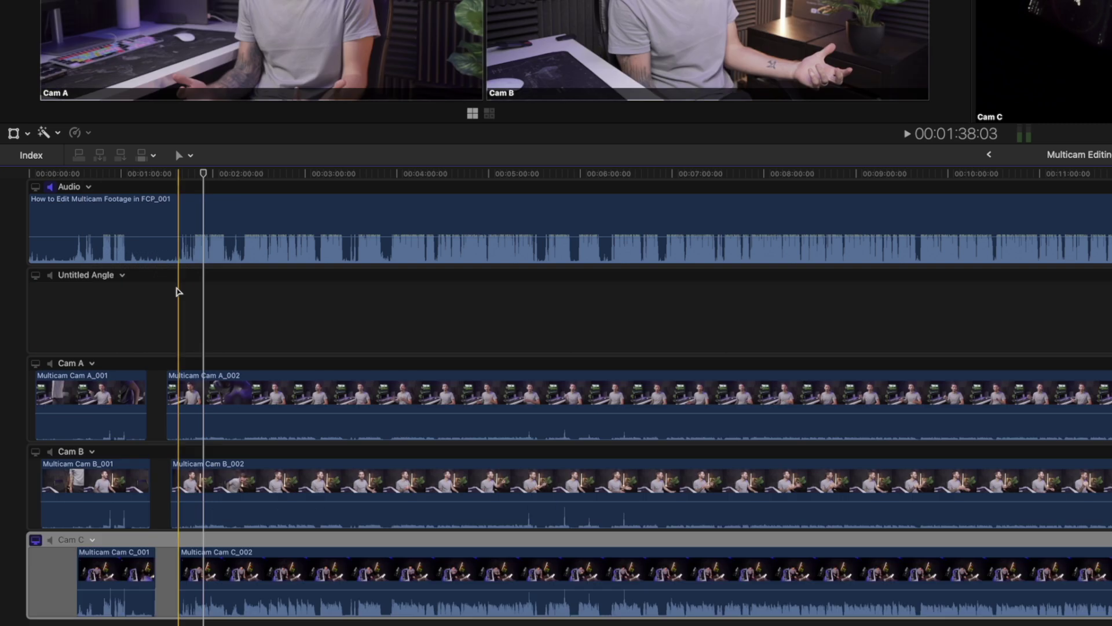
{"action": "left_click", "coordinate": [98, 274]}
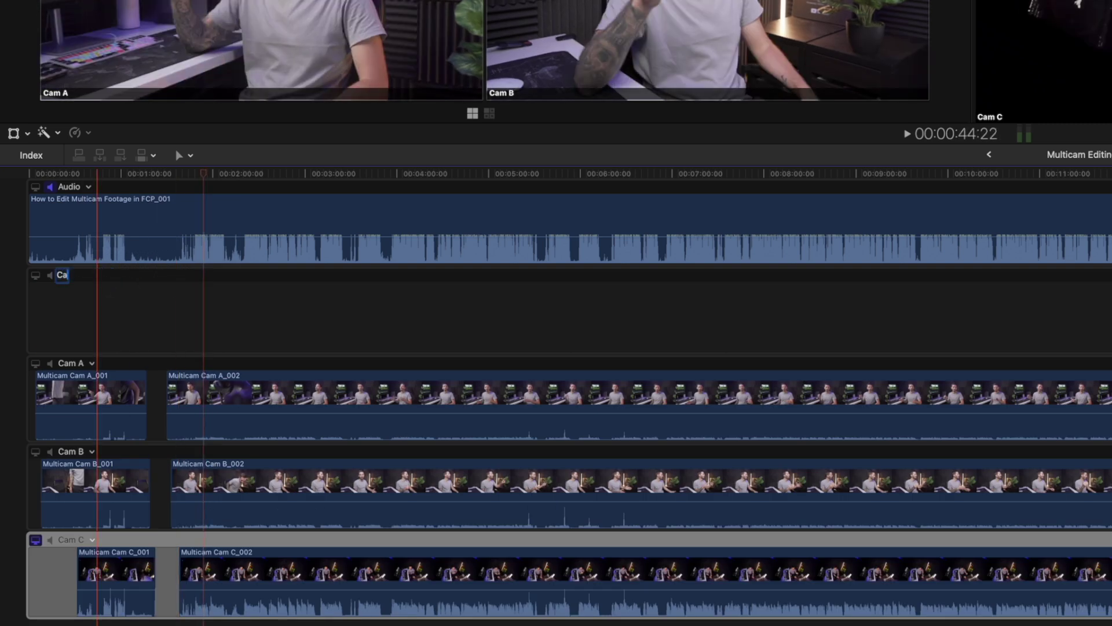
{"action": "left_click", "coordinate": [107, 392]}
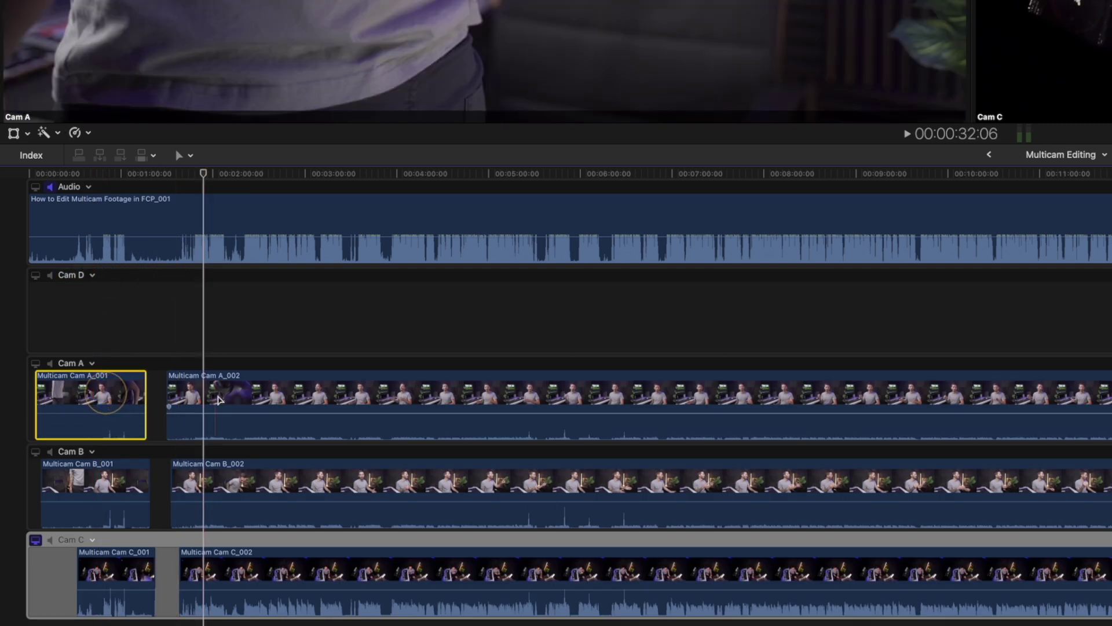
{"action": "left_click", "coordinate": [219, 400], "text": "super"}
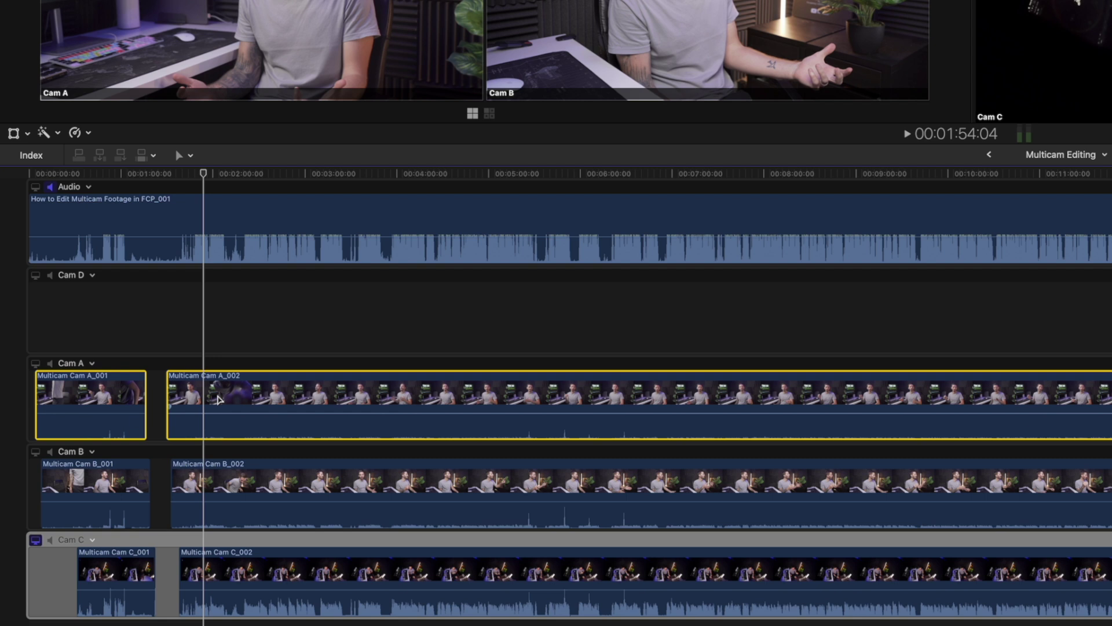
{"action": "left_click", "coordinate": [35, 274]}
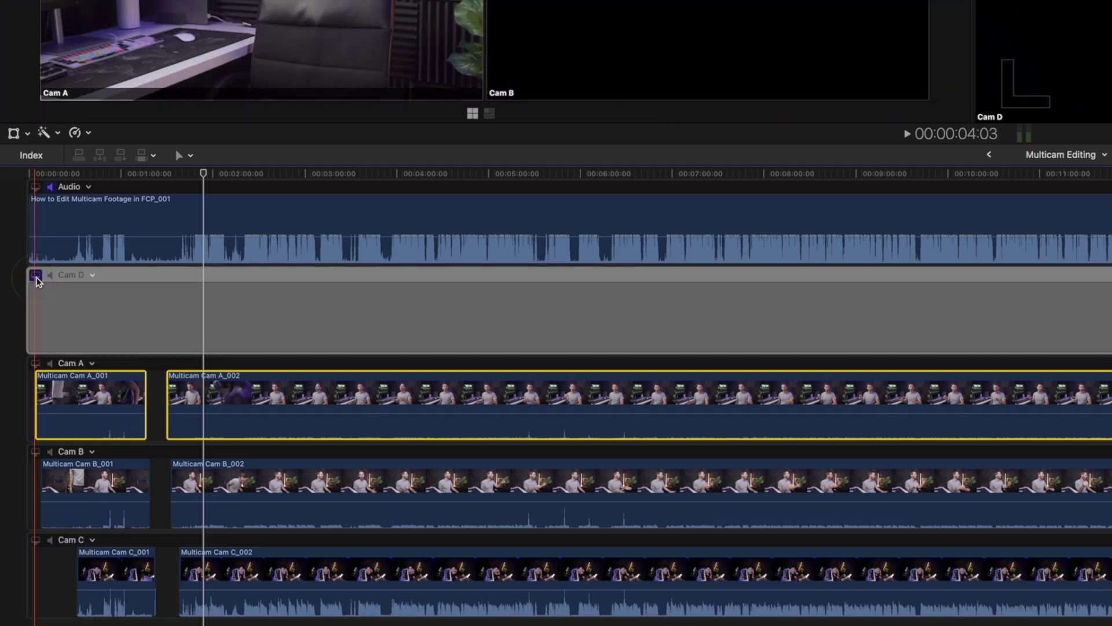
{"action": "left_click", "coordinate": [144, 304]}
{"action": "key", "text": "super+v"}
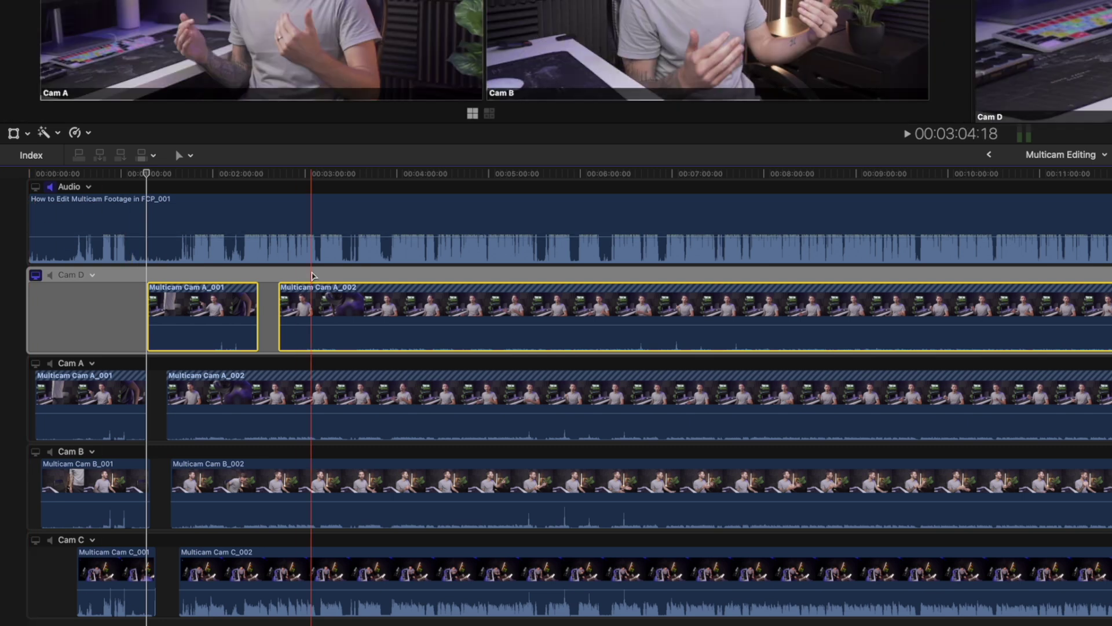
Step: Sync Cam D to the Audio angle, move Audio to the bottom, and delete Cam D
{"action": "left_click", "coordinate": [36, 187]}
{"action": "right_click", "coordinate": [90, 277]}
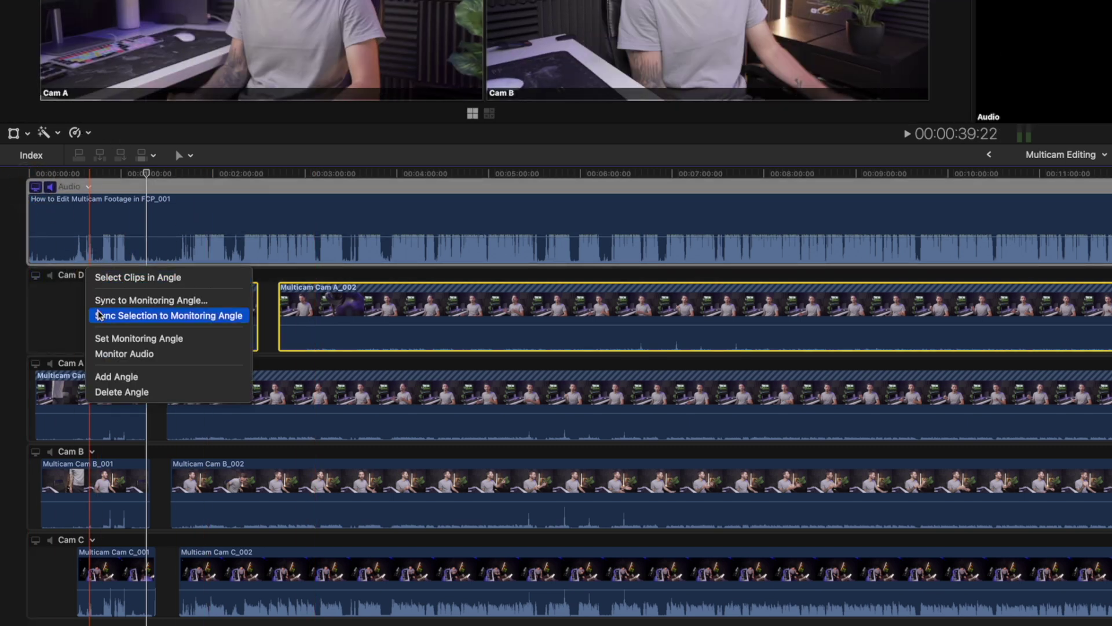
{"action": "left_click", "coordinate": [202, 316]}
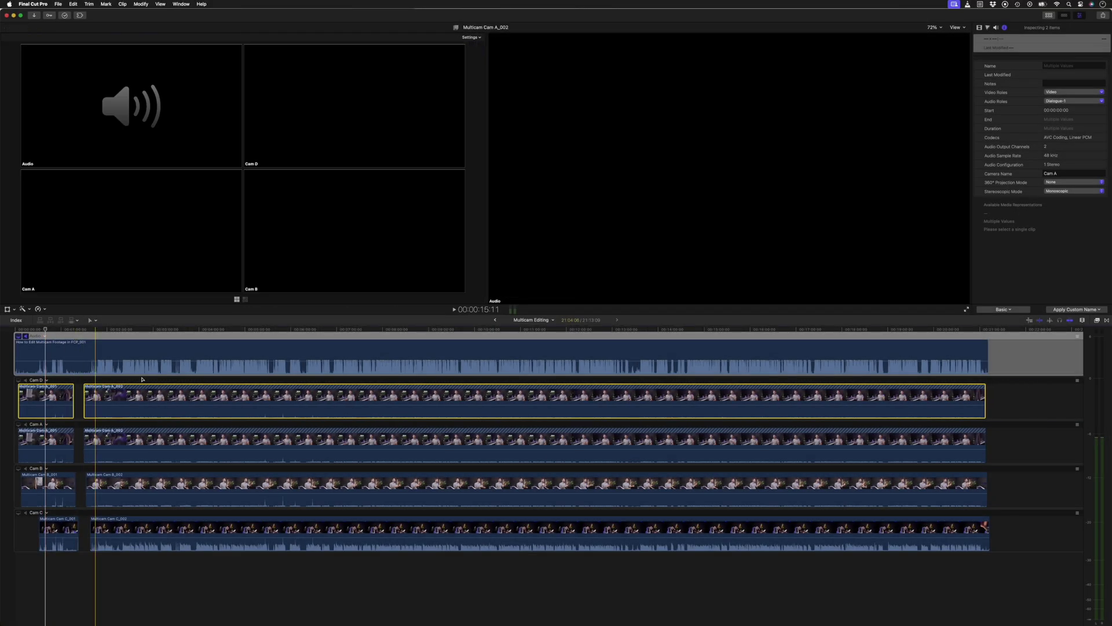
{"action": "left_click_drag", "start_coordinate": [1077, 336], "coordinate": [1077, 513]}
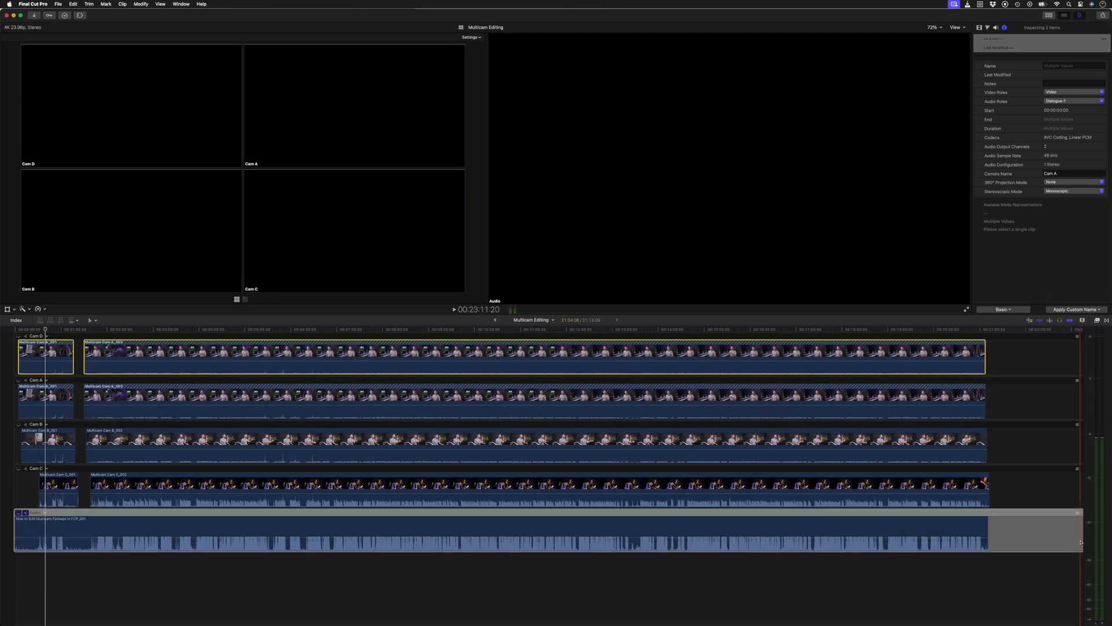
{"action": "left_click", "coordinate": [46, 336]}
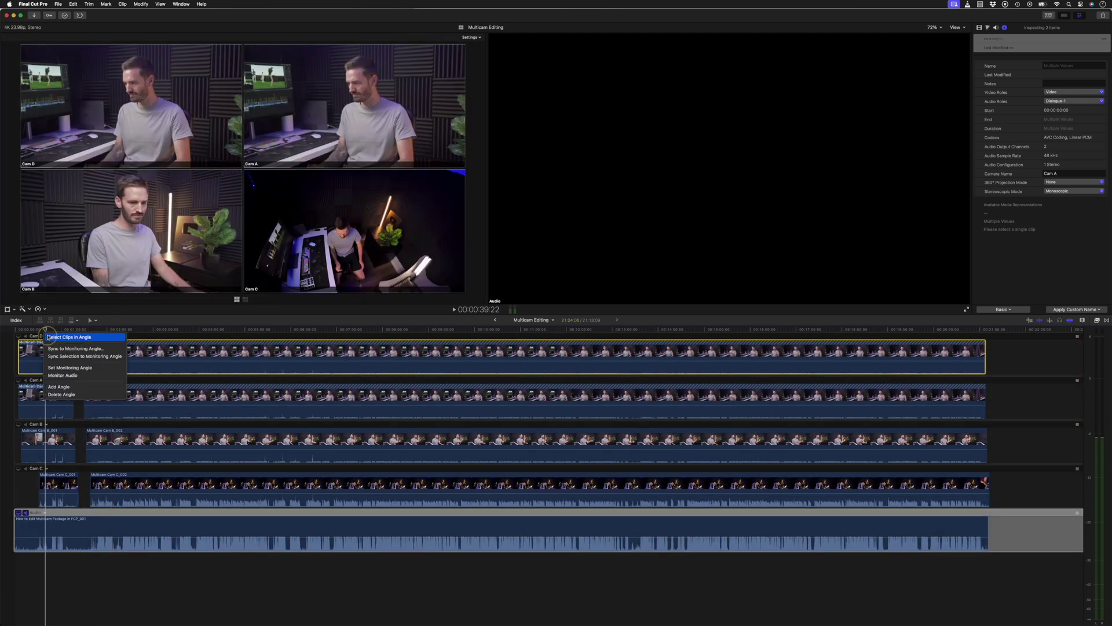
{"action": "left_click", "coordinate": [55, 394]}
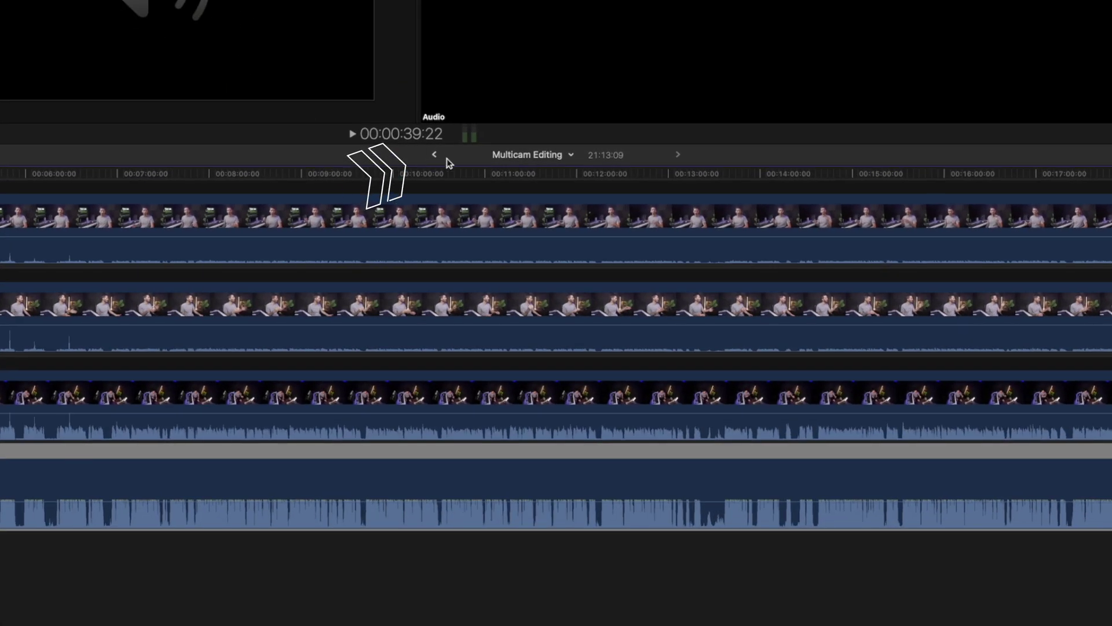
{"action": "left_click", "coordinate": [433, 154]}
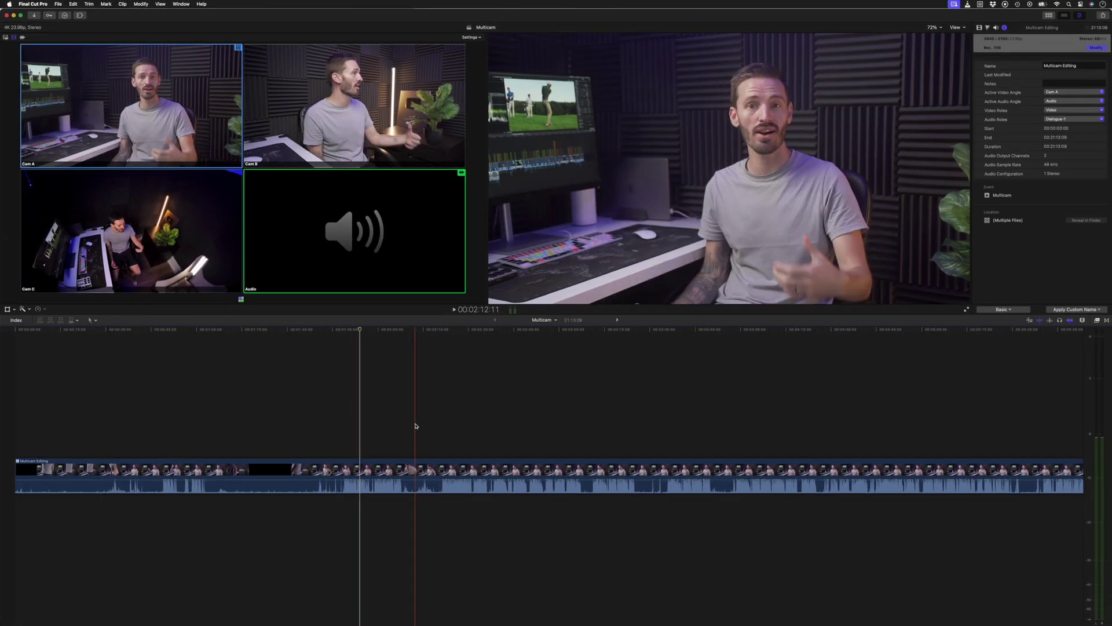
Step: Cut live during playback to Cam B, Cam C, Cam B, then Cam A
{"action": "key", "text": "space"}
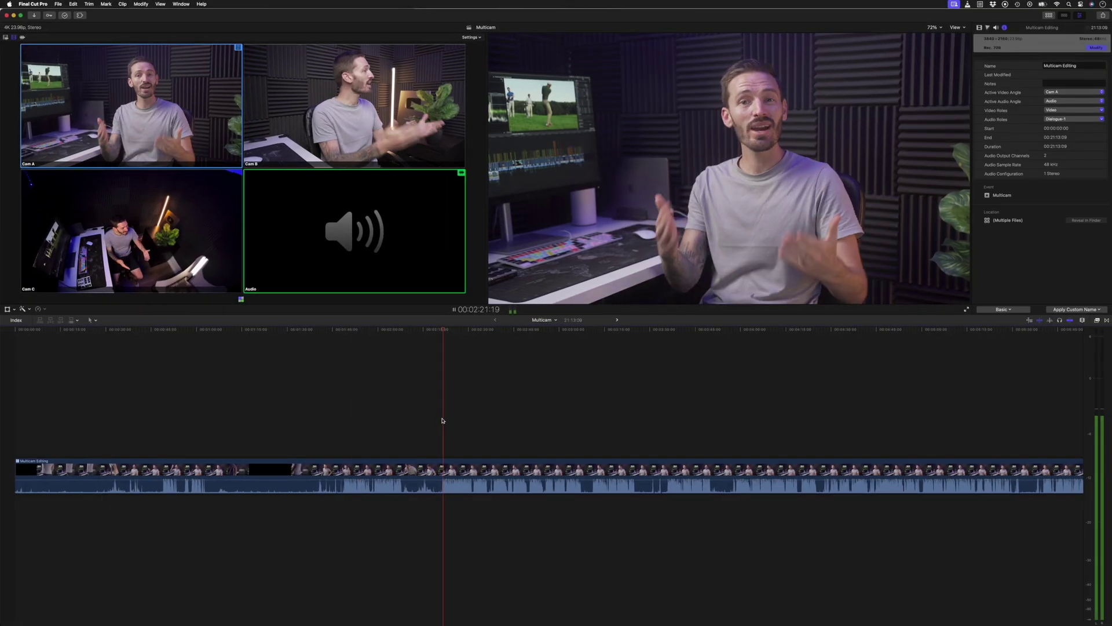
{"action": "key", "text": "2"}
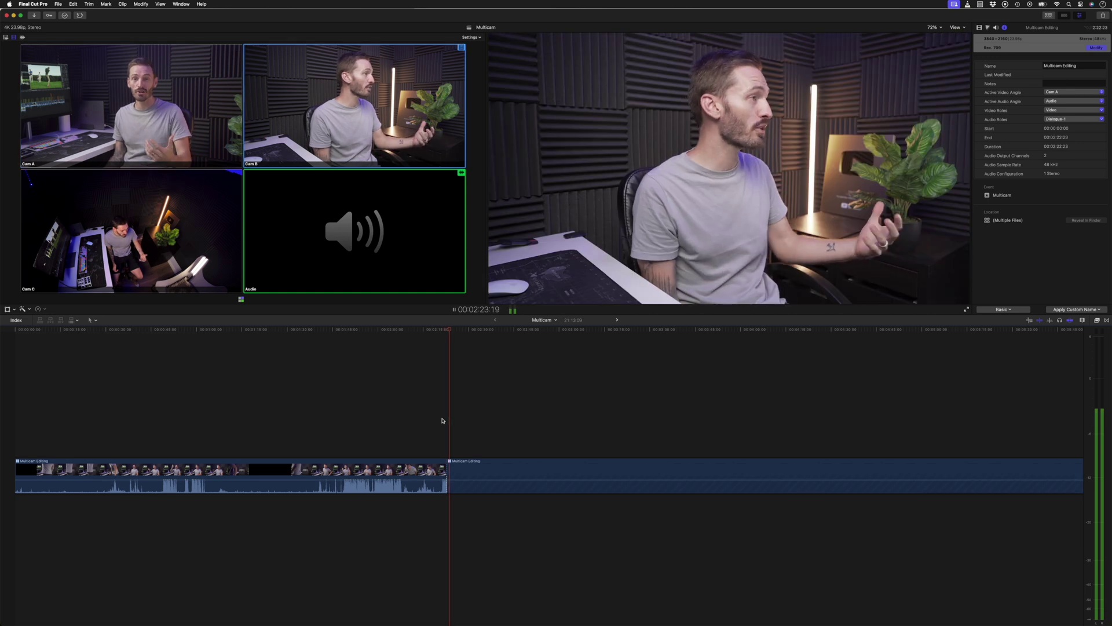
{"action": "key", "text": "3"}
{"action": "key", "text": "2"}
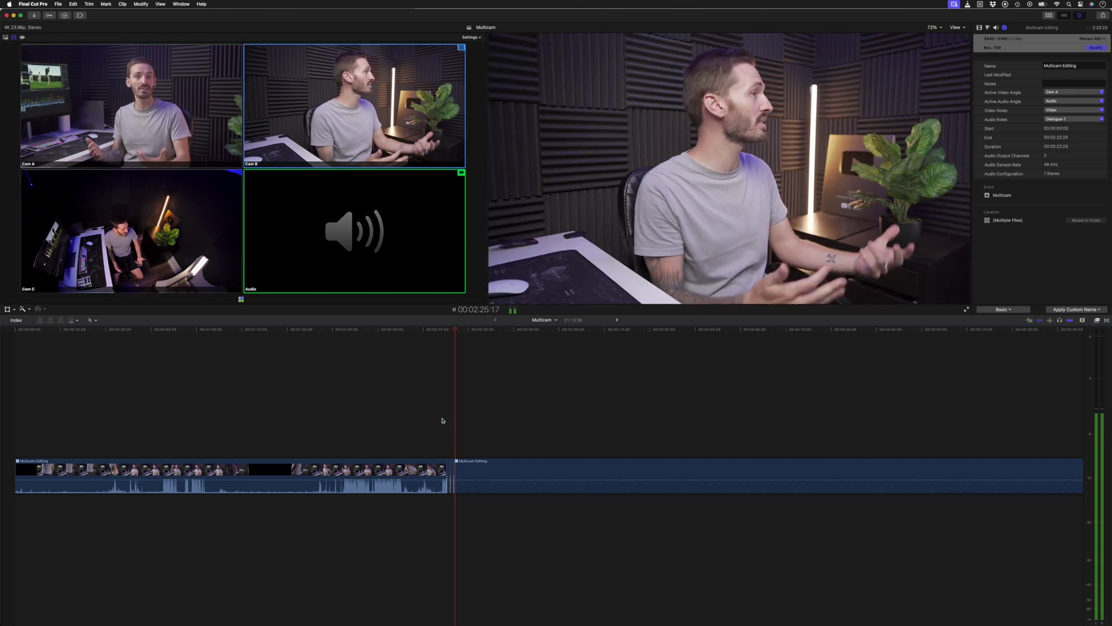
{"action": "key", "text": "1"}
{"action": "key", "text": "space"}
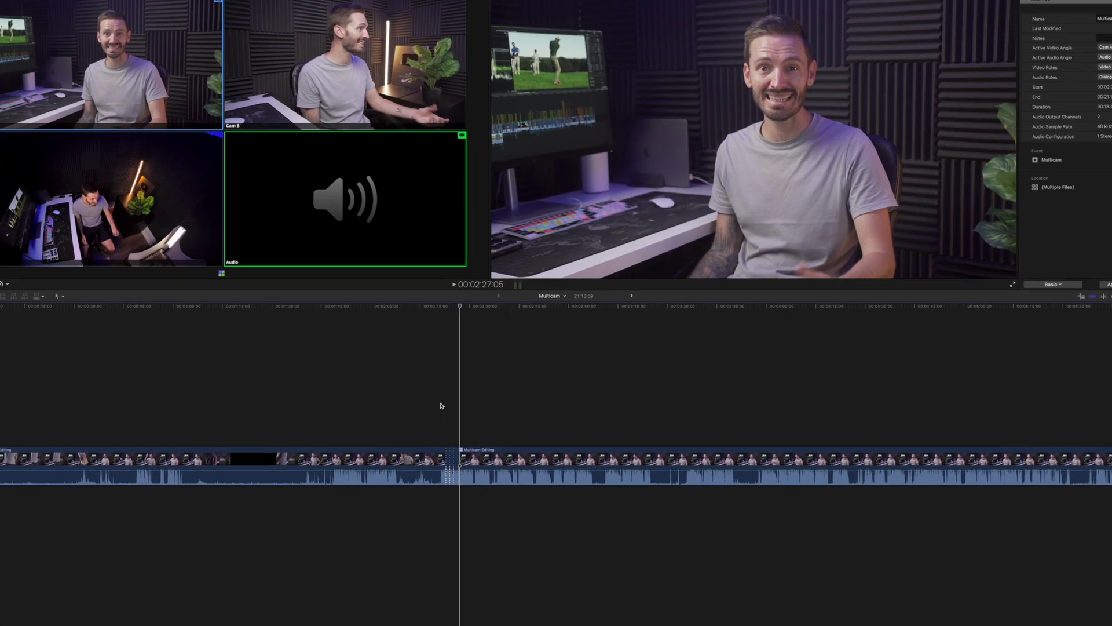
Step: Zoom in and roll the last angle cut with the Trim tool, then make Audio the active angle
{"action": "key", "text": "super+equal"}
{"action": "key", "text": "super+equal"}
{"action": "key", "text": "super+equal"}
{"action": "key", "text": "t"}
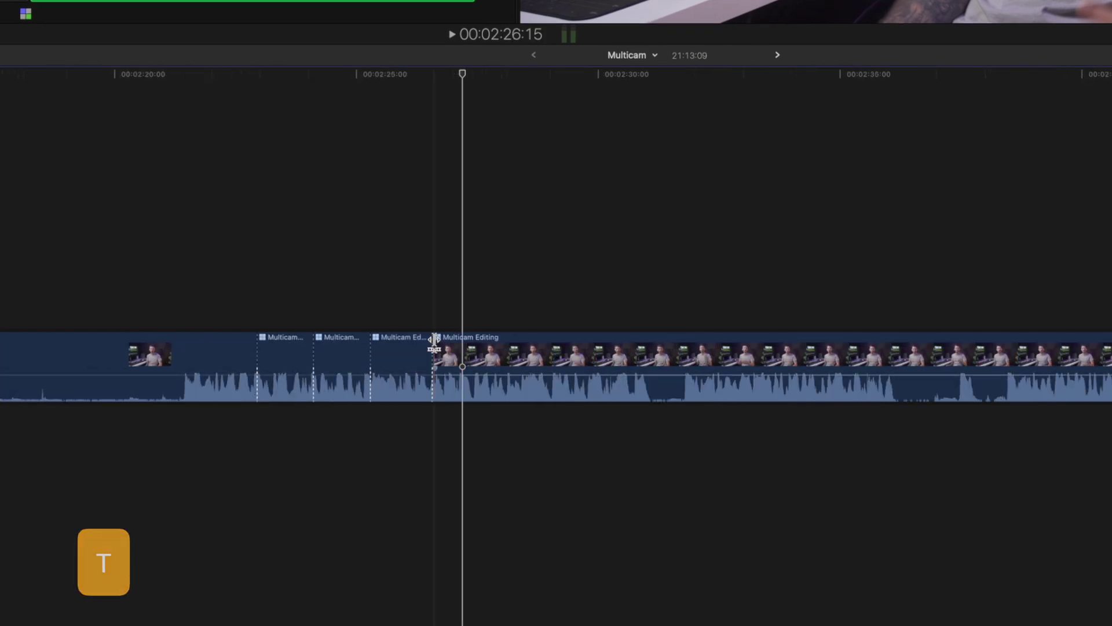
{"action": "mouse_move", "coordinate": [433, 341]}
{"action": "left_mouse_down"}
{"action": "mouse_move", "coordinate": [446, 342]}
{"action": "mouse_move", "coordinate": [421, 342]}
{"action": "left_mouse_up"}
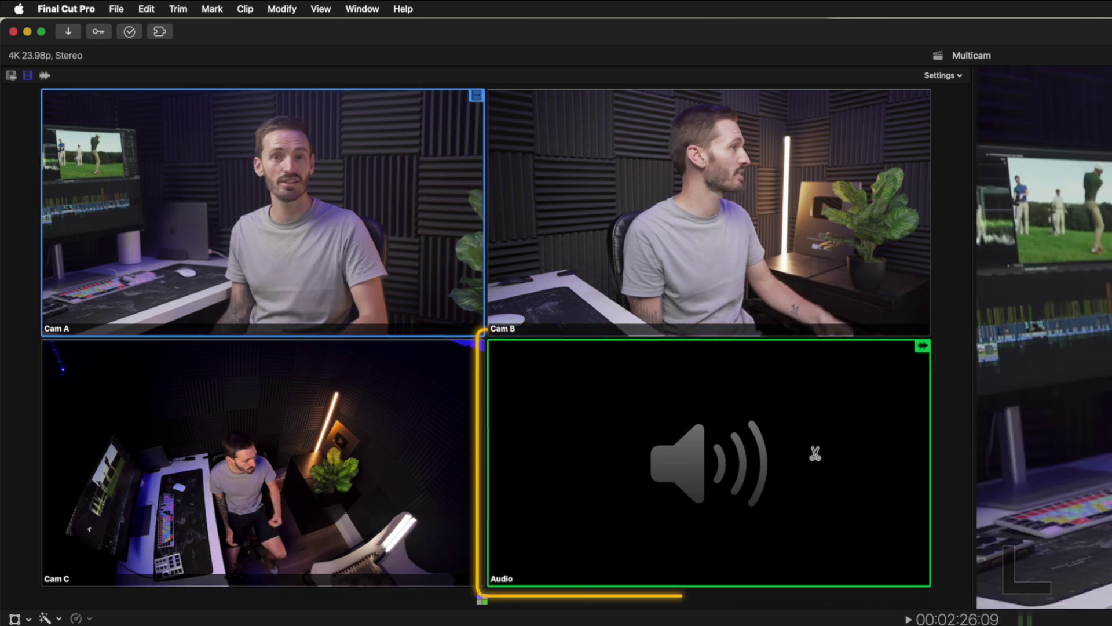
{"action": "left_click", "coordinate": [815, 453]}
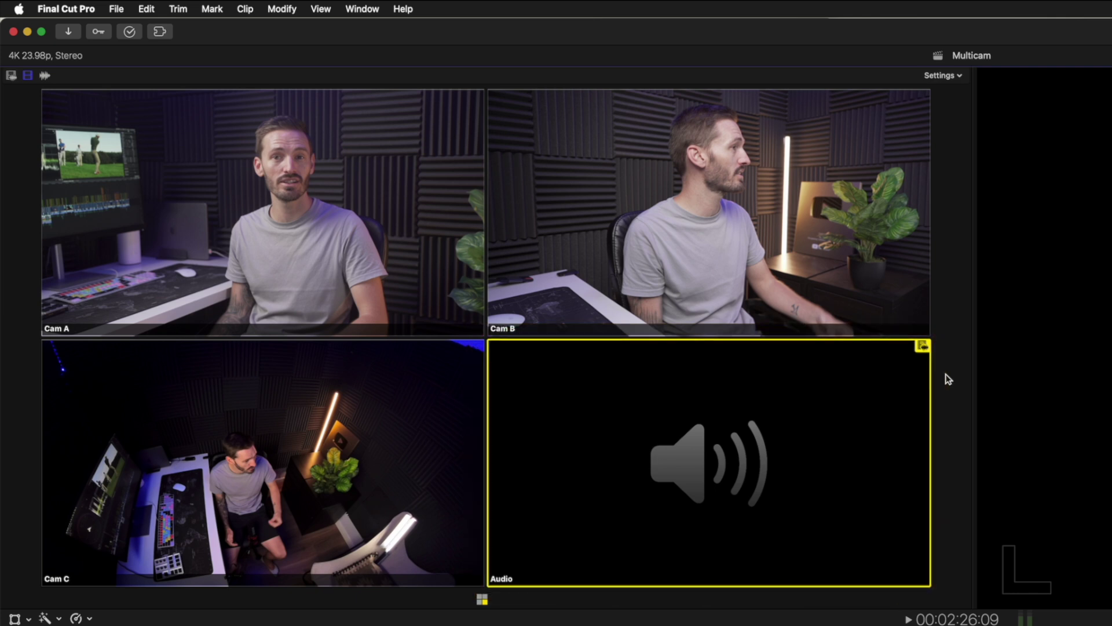
Step: Switch video and audio together to Cam B, then cut the picture through Cam C back to Cam A
{"action": "key", "text": "1"}
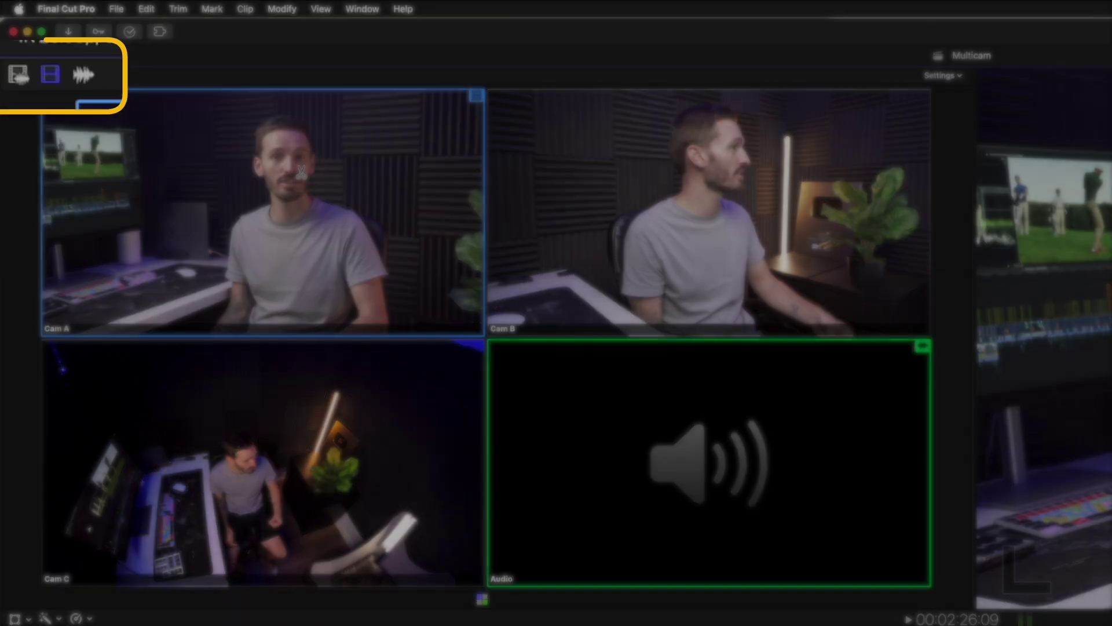
{"action": "left_click", "coordinate": [17, 80]}
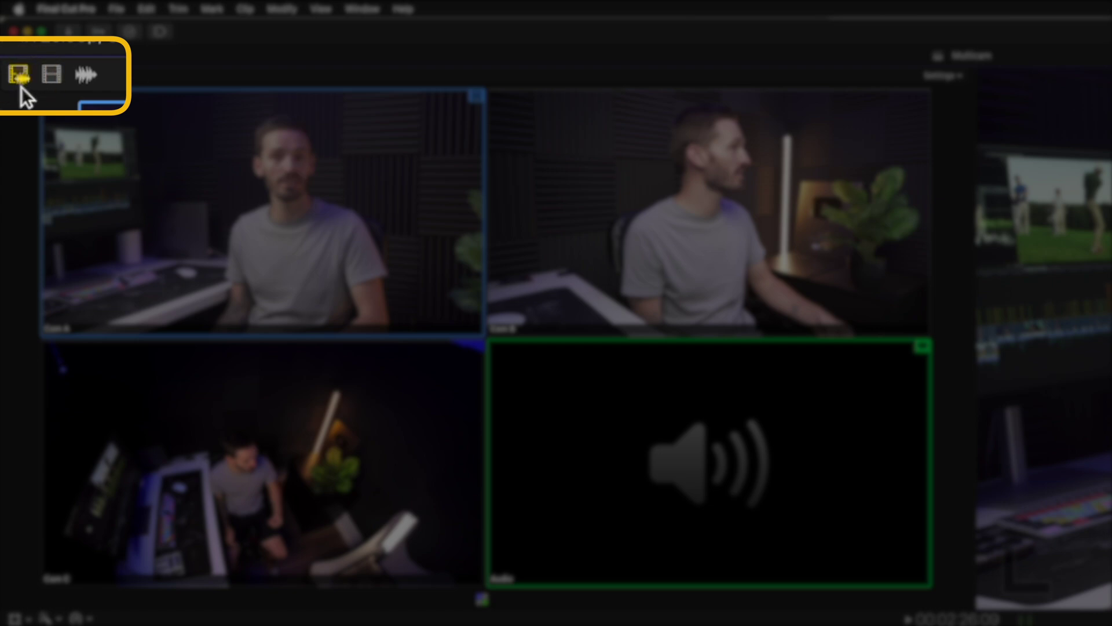
{"action": "key", "text": "2"}
{"action": "key", "text": "2"}
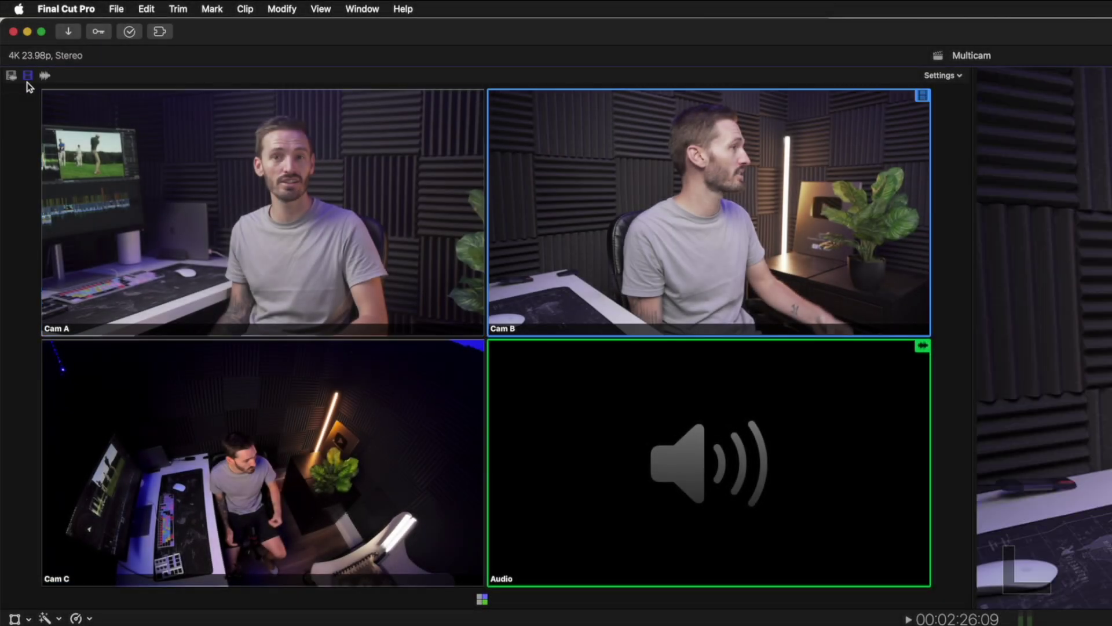
{"action": "key", "text": "3"}
{"action": "key", "text": "1"}
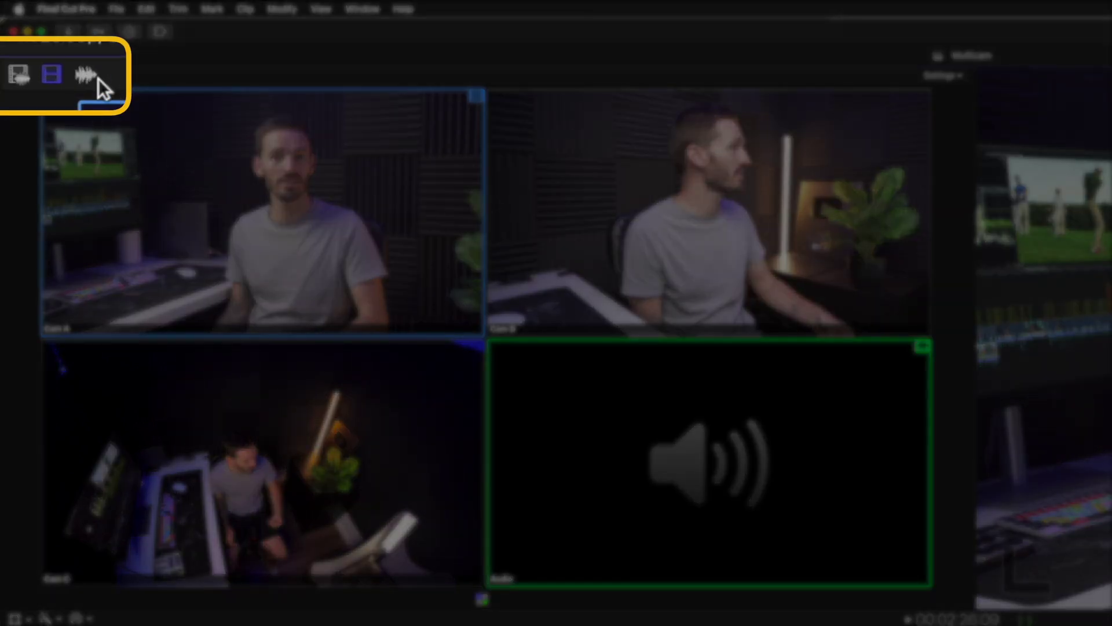
Step: In audio-only switching, cycle the audio angle through Cam C and Audio, ending on Cam B
{"action": "left_click", "coordinate": [87, 74]}
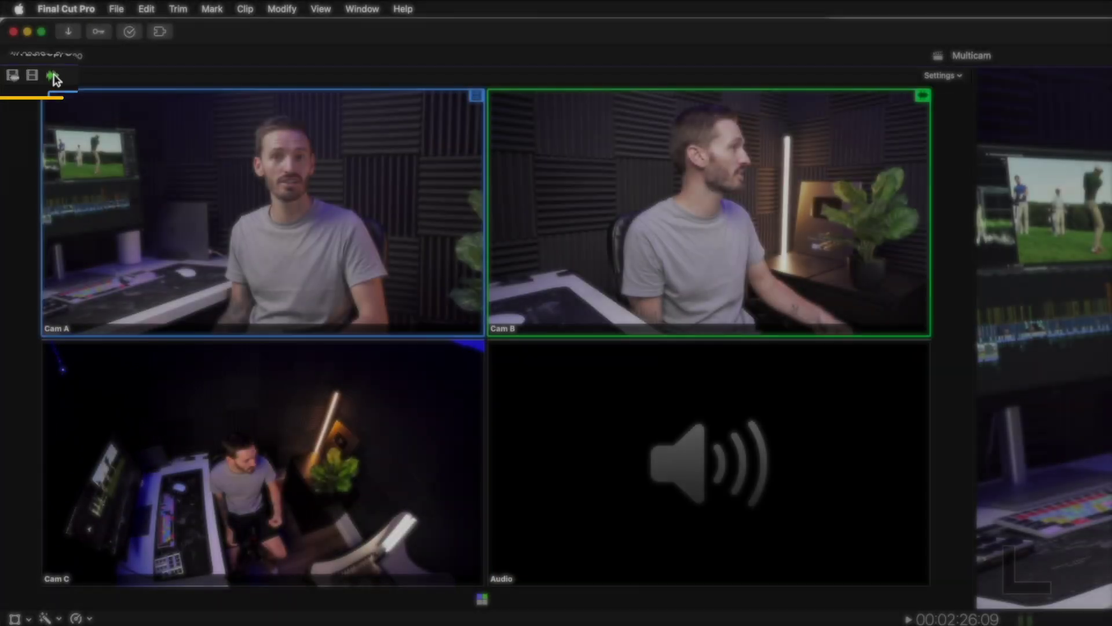
{"action": "key", "text": "option+3"}
{"action": "key", "text": "option+4"}
{"action": "key", "text": "option+3"}
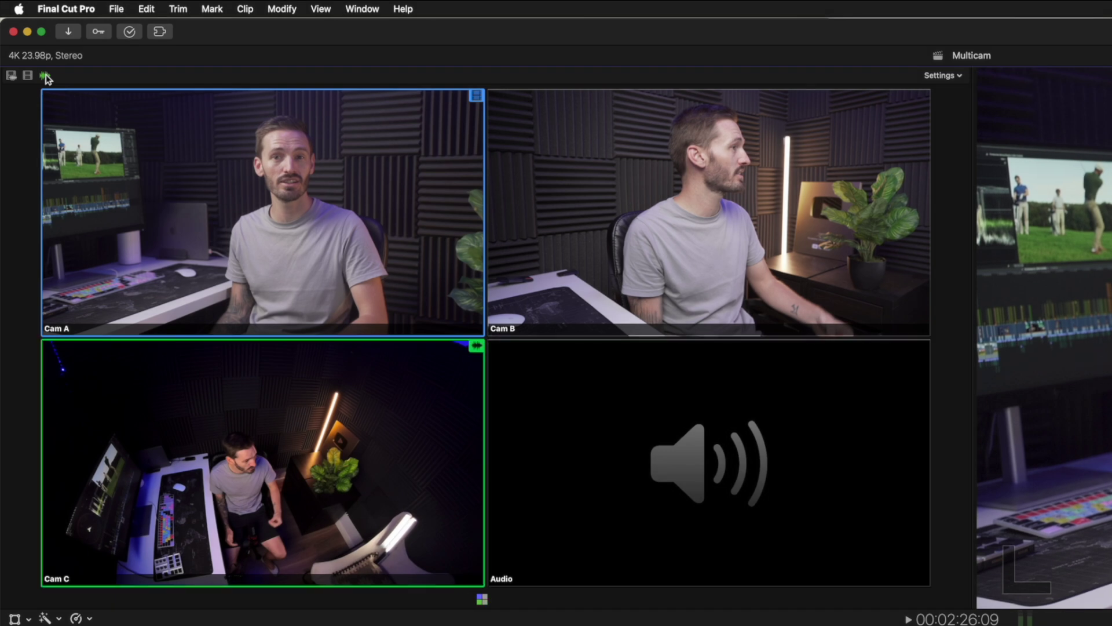
{"action": "key", "text": "option+2"}
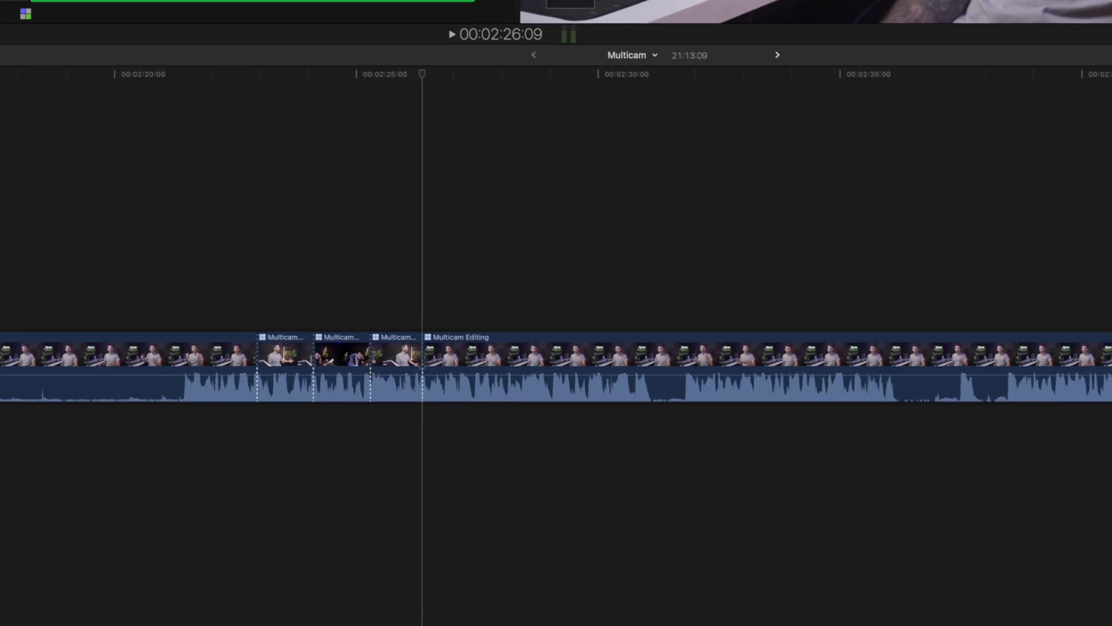
Step: Check a clip's Active Audio Angle, then marquee-select all five multicam clips and open their menu
{"action": "right_click", "coordinate": [515, 335]}
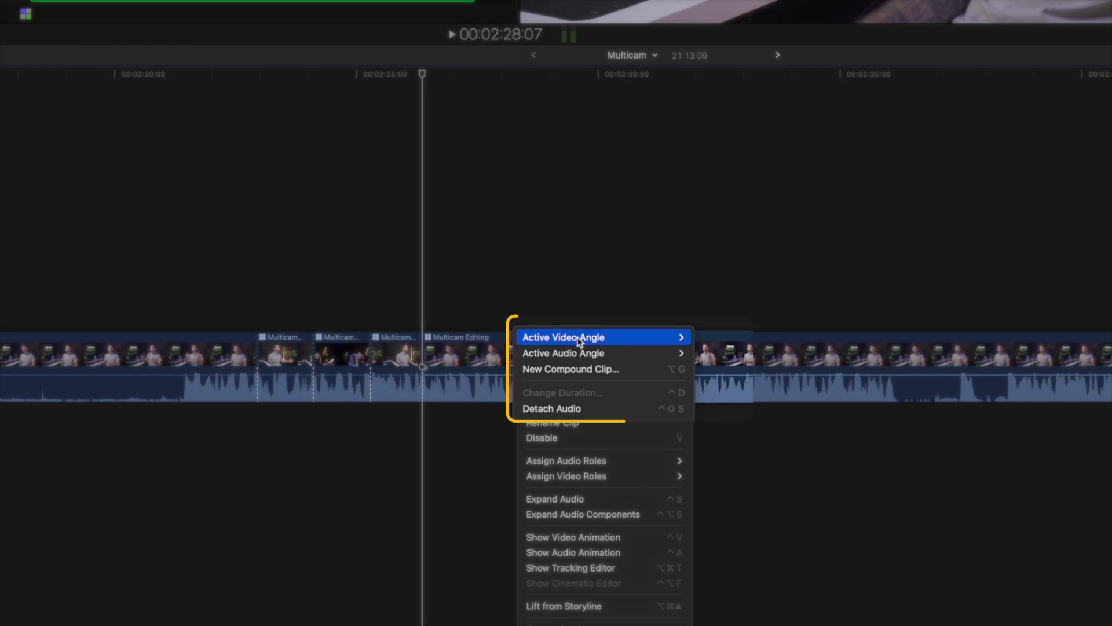
{"action": "mouse_move", "coordinate": [640, 356]}
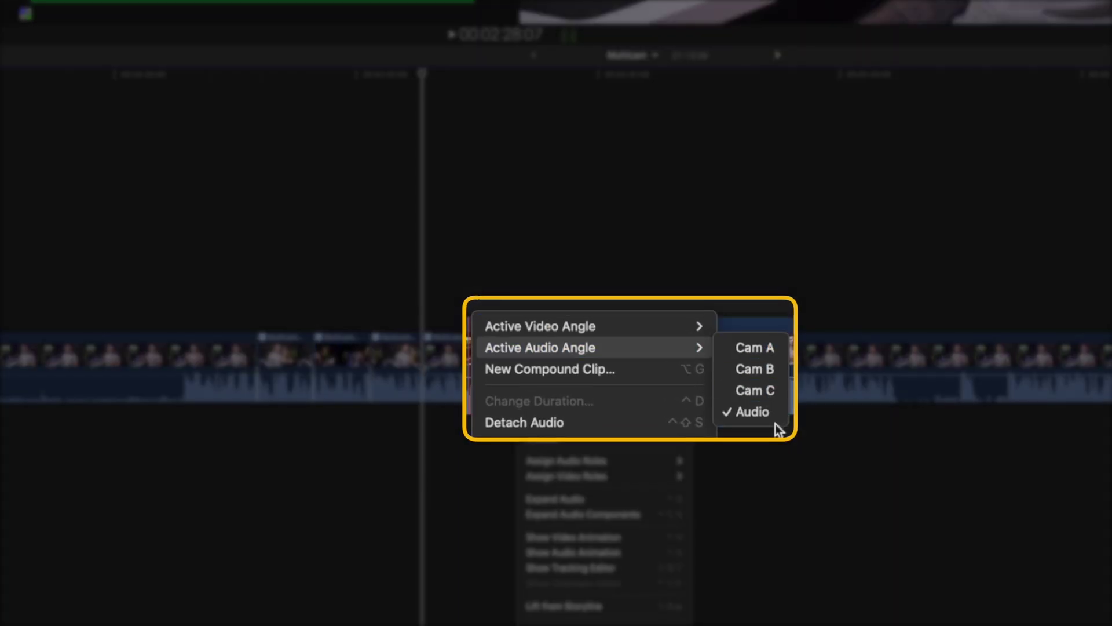
{"action": "left_click", "coordinate": [578, 241]}
{"action": "left_click_drag", "start_coordinate": [514, 274], "coordinate": [109, 390]}
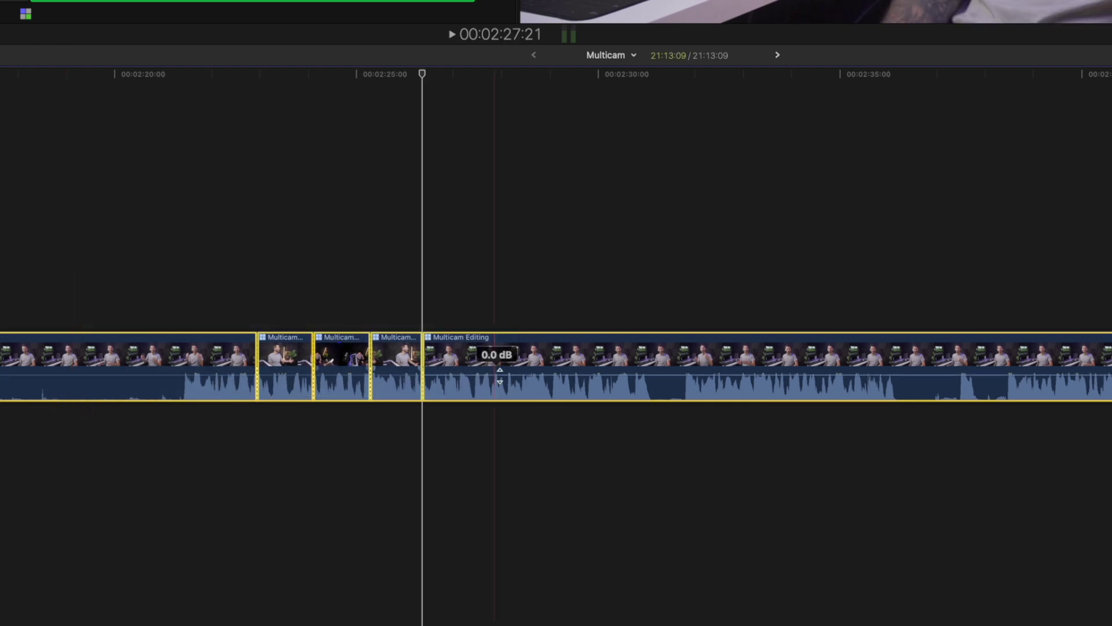
{"action": "right_click", "coordinate": [520, 364]}
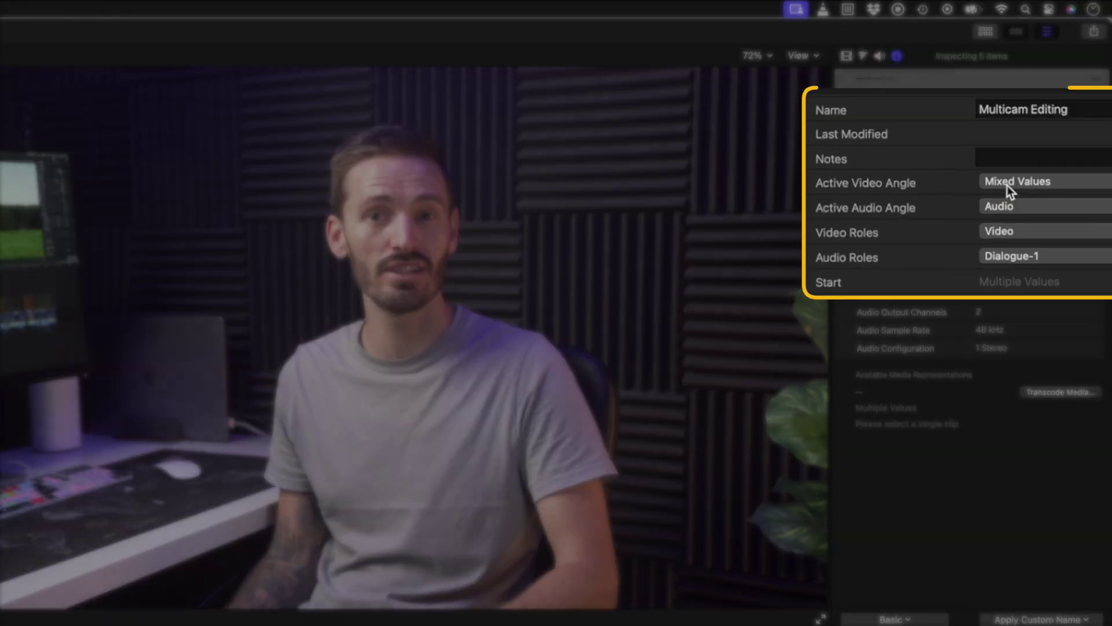
Step: Set all five clips' active video angle to Cam A and enable Cam A's audio alongside the Audio angle
{"action": "left_click", "coordinate": [1008, 184]}
{"action": "left_click", "coordinate": [1047, 104]}
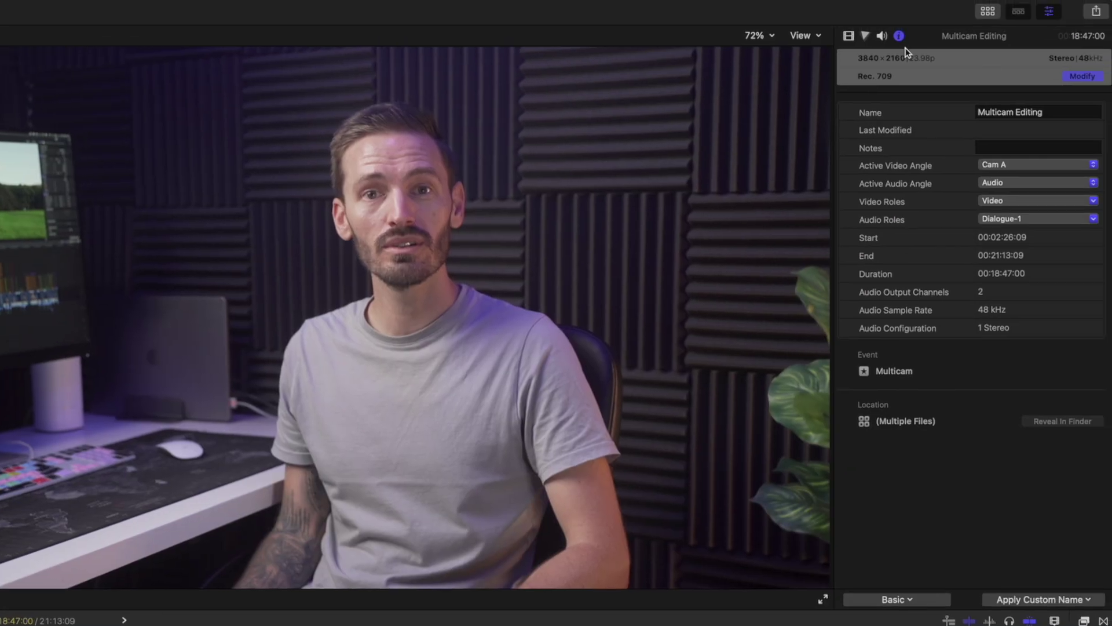
{"action": "left_click", "coordinate": [881, 36]}
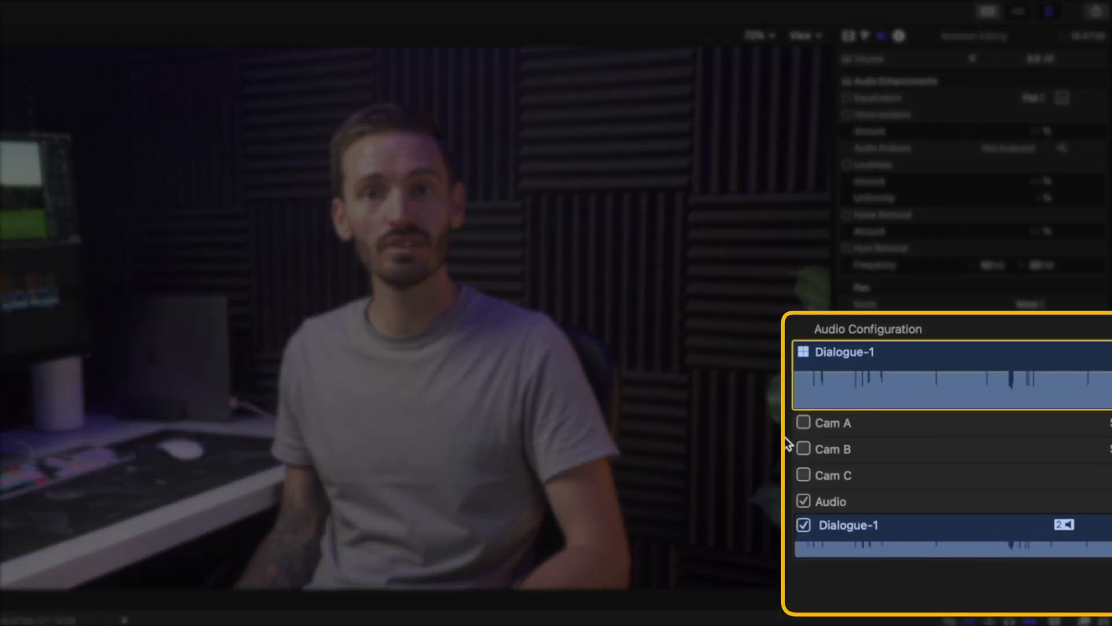
{"action": "left_click", "coordinate": [803, 422]}
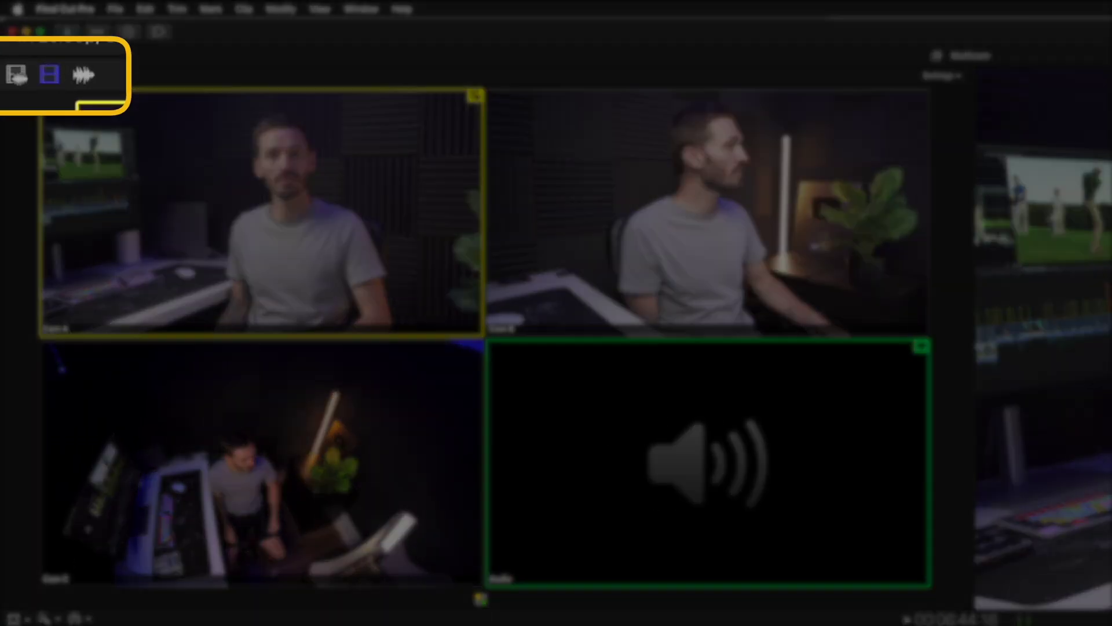
Step: Switch angles for video only, then nudge the Audio angle one frame earlier
{"action": "left_click", "coordinate": [26, 76]}
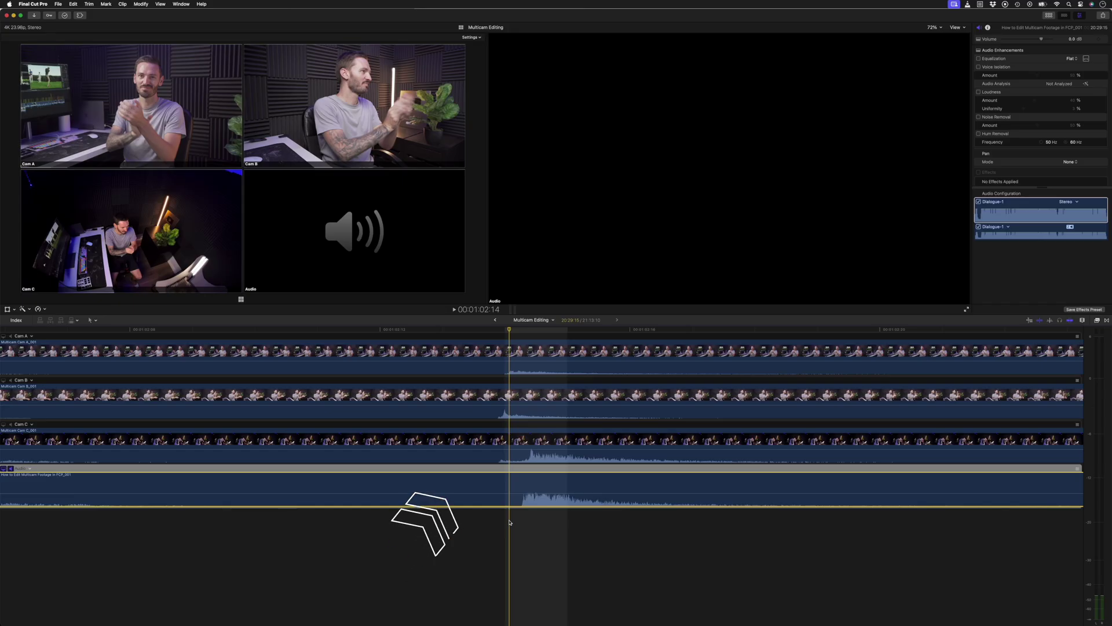
{"action": "key", "text": "comma"}
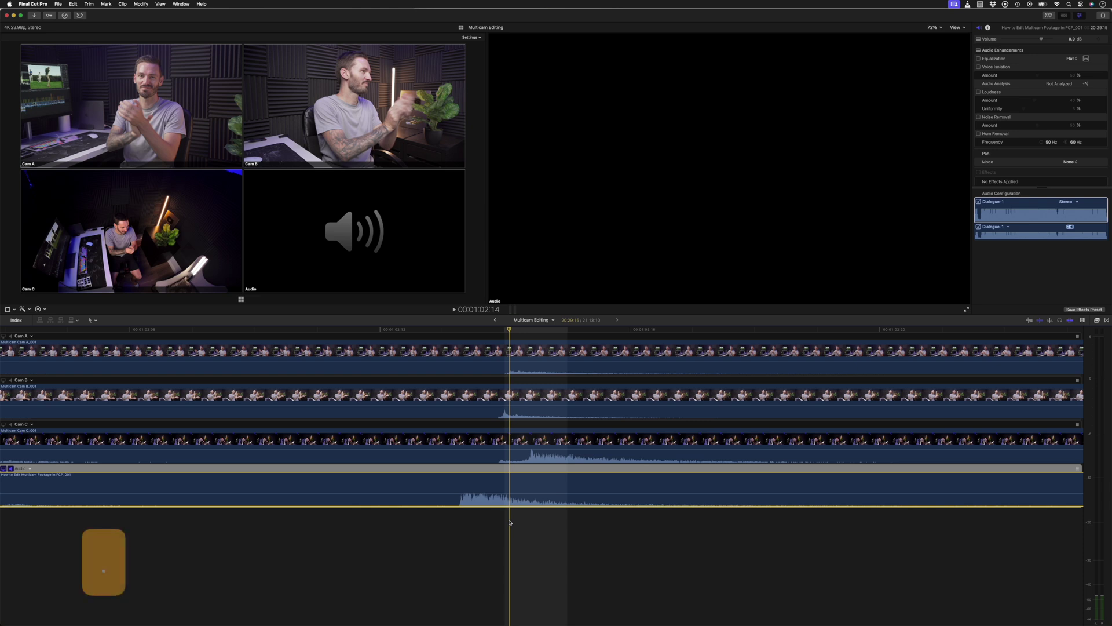
Step: Nudge the Audio angle in one-frame, ten-frame and subframe steps into sync, then select the Multicam Editing clip
{"action": "key", "text": "period"}
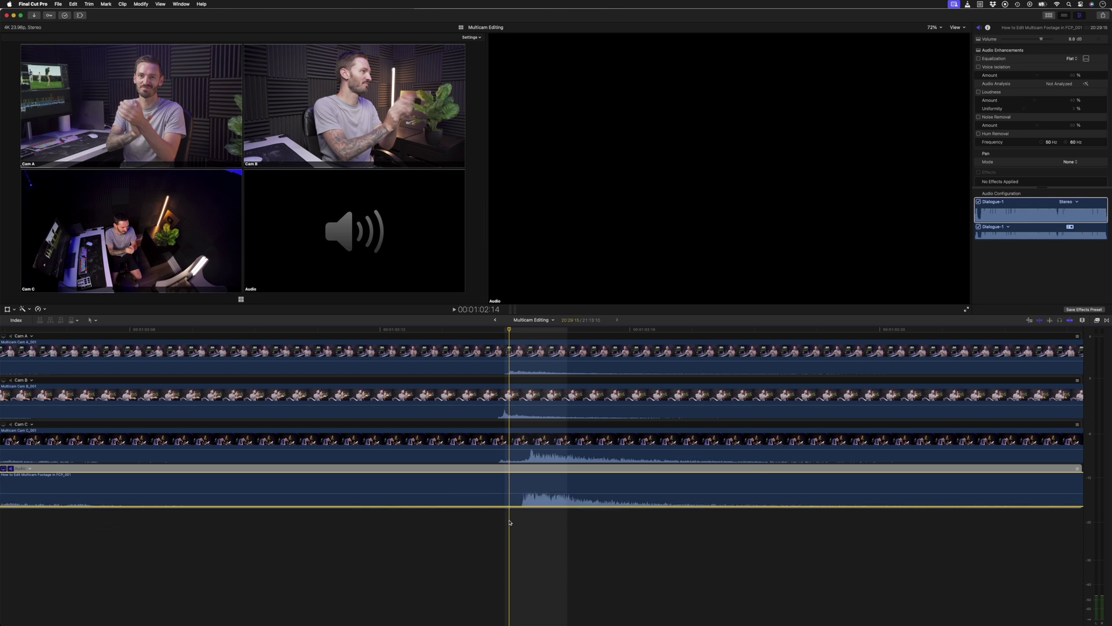
{"action": "key", "text": "shift+comma"}
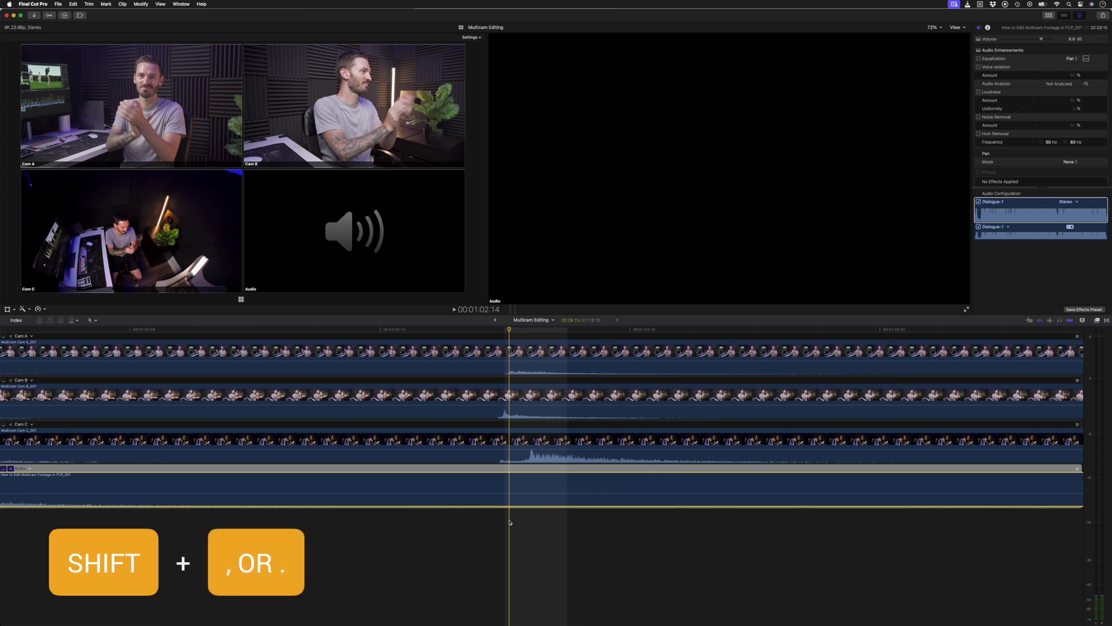
{"action": "key", "text": "shift+period"}
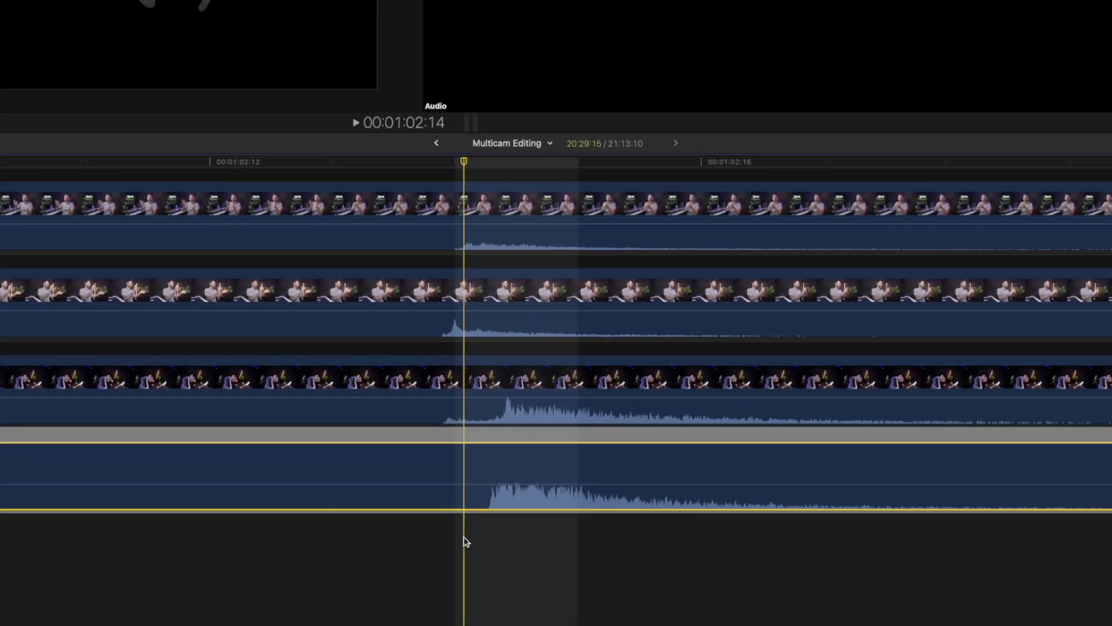
{"action": "key", "text": "comma"}
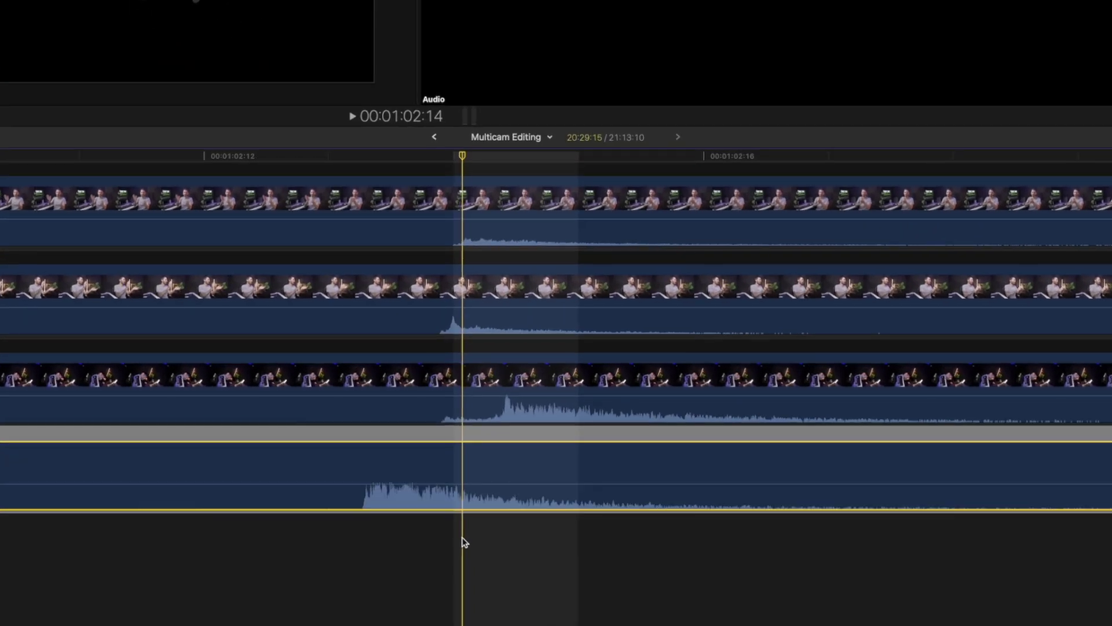
{"action": "key", "text": "period"}
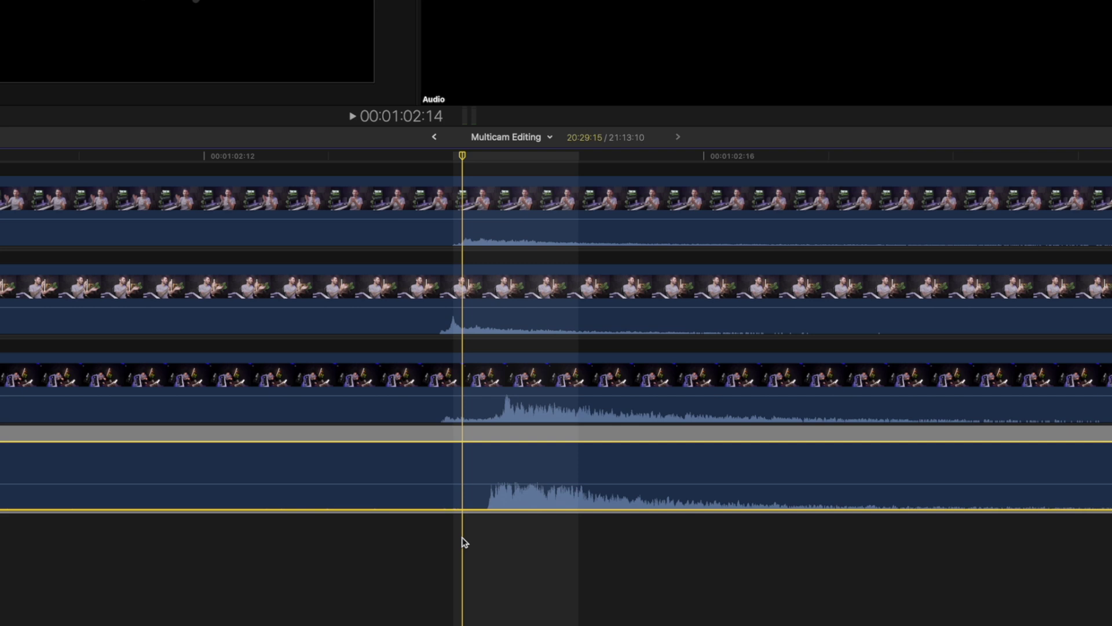
{"action": "key", "text": "alt+comma"}
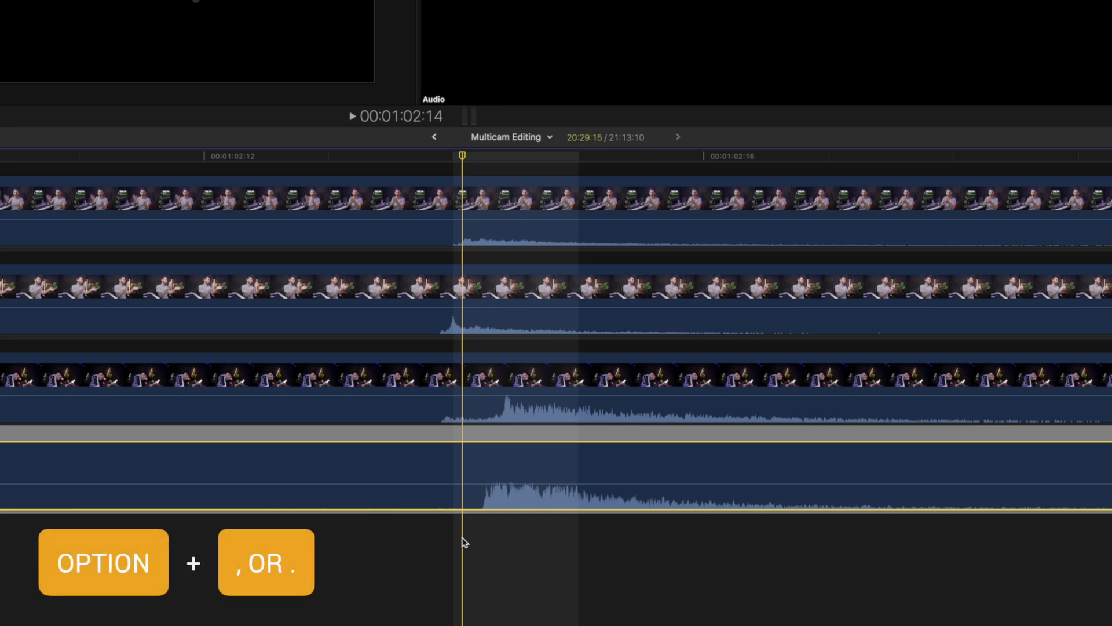
{"action": "key", "text": "alt+period"}
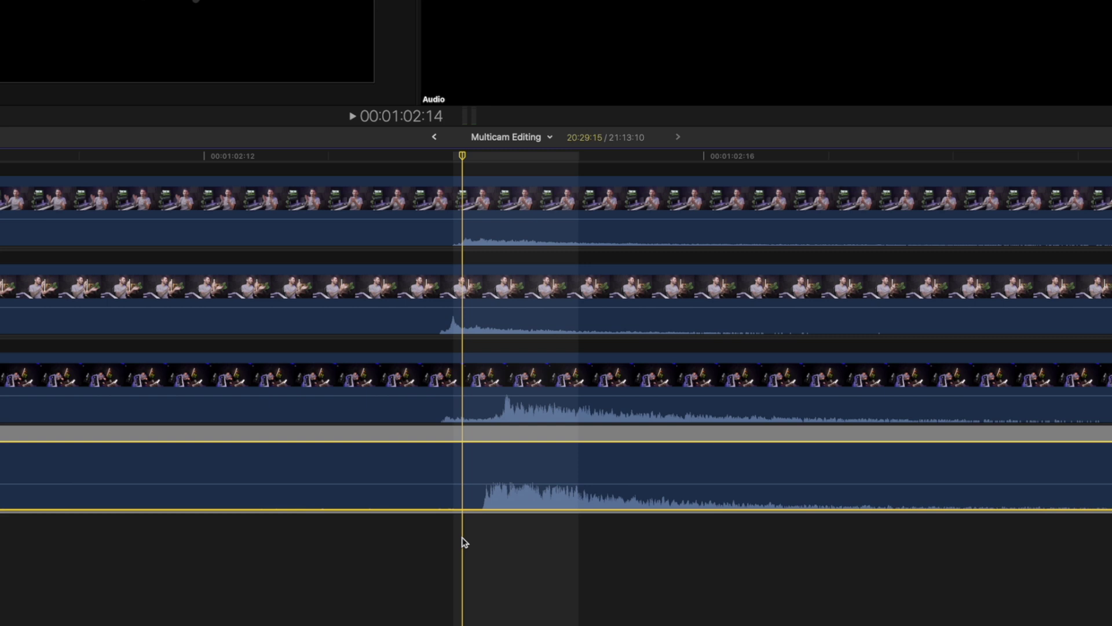
{"action": "key", "text": "alt+shift+comma"}
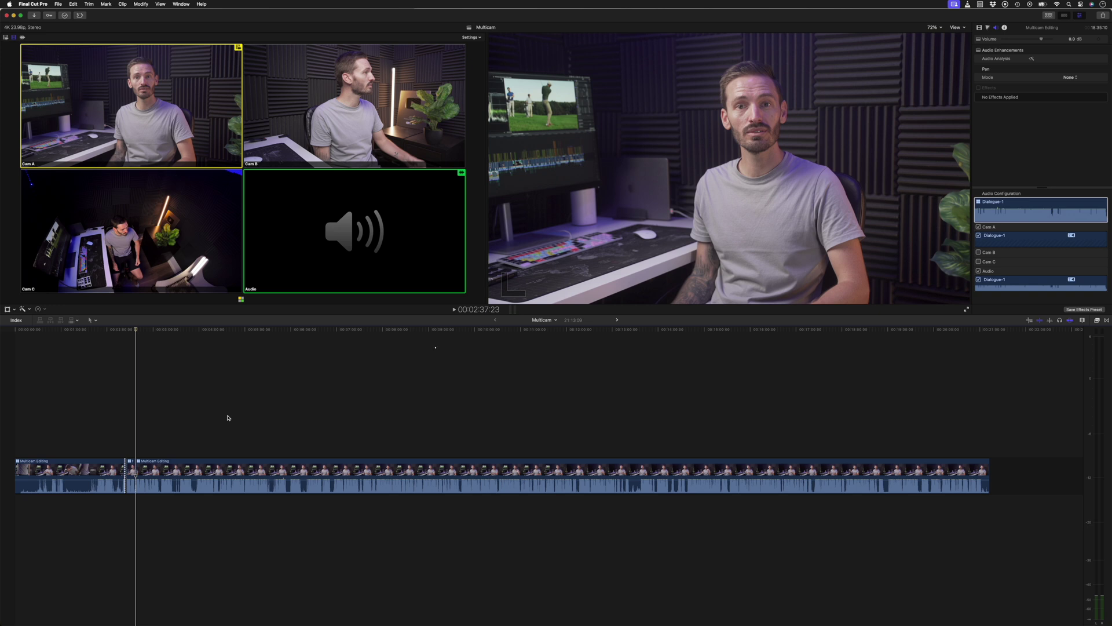
{"action": "left_click", "coordinate": [227, 467]}
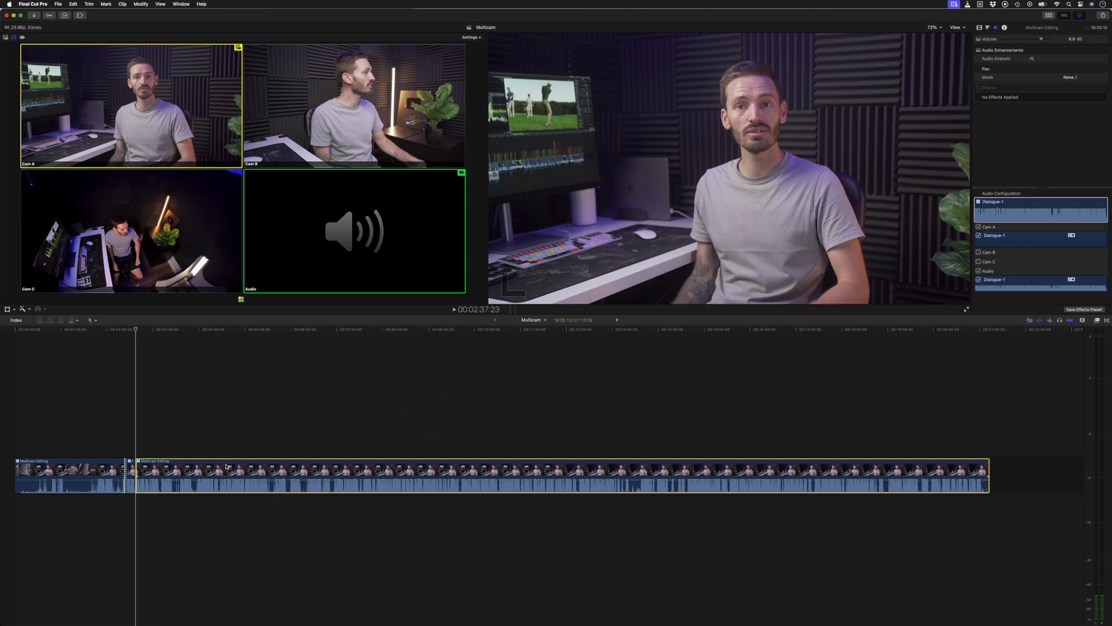
Step: Create H.264 proxy media at 25% frame size for the Multicam Editing clip
{"action": "key", "text": "shift+f"}
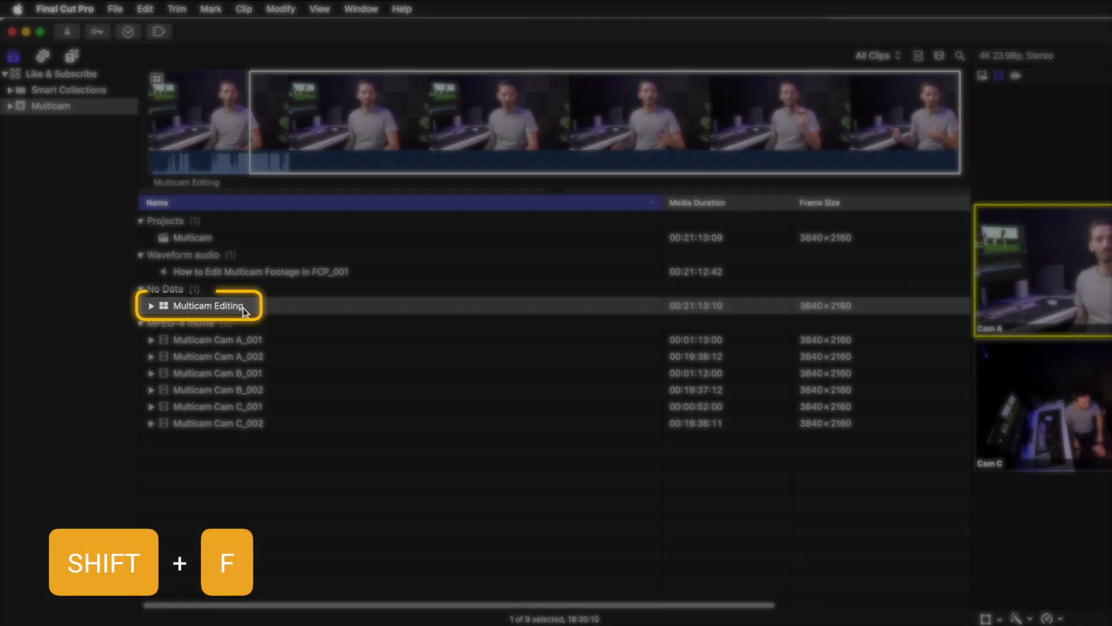
{"action": "right_click", "coordinate": [243, 311]}
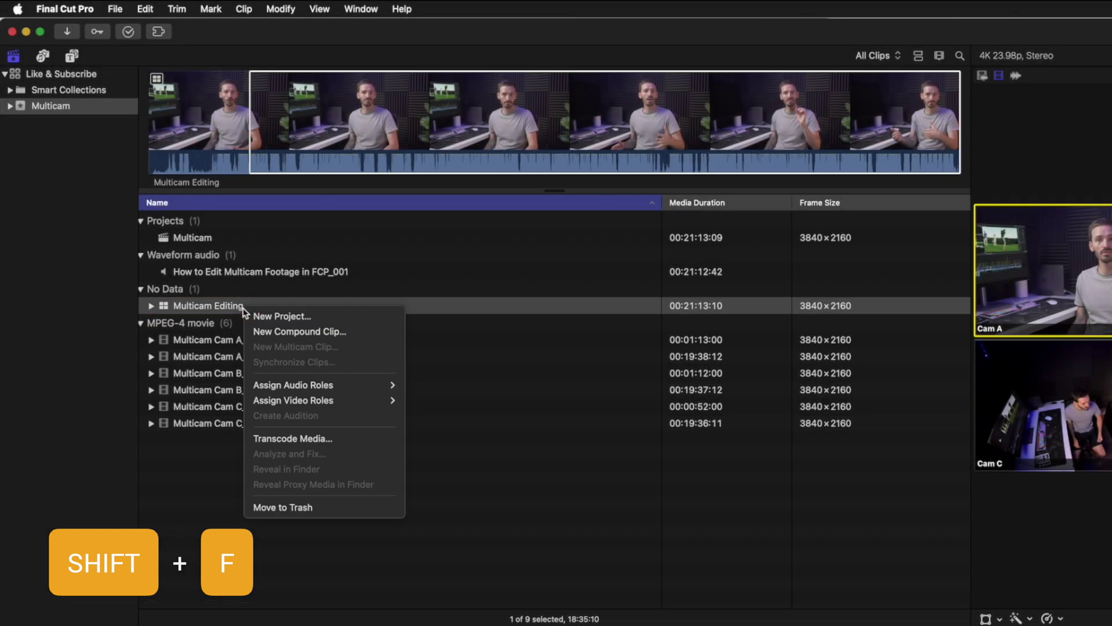
{"action": "left_click", "coordinate": [360, 440]}
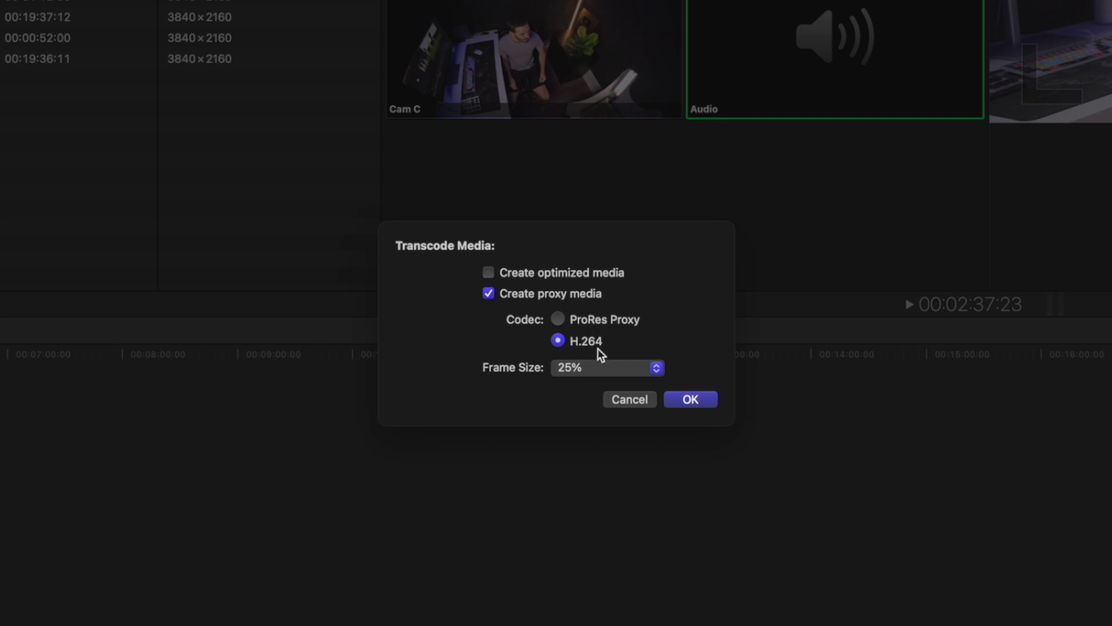
{"action": "left_click", "coordinate": [601, 367]}
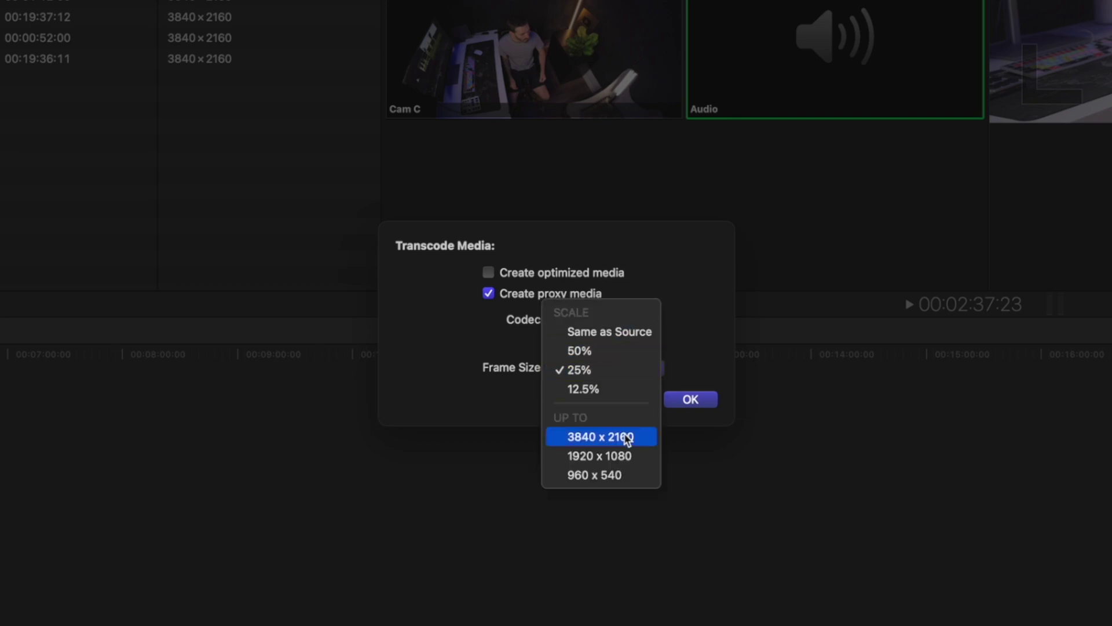
{"action": "left_click", "coordinate": [453, 330]}
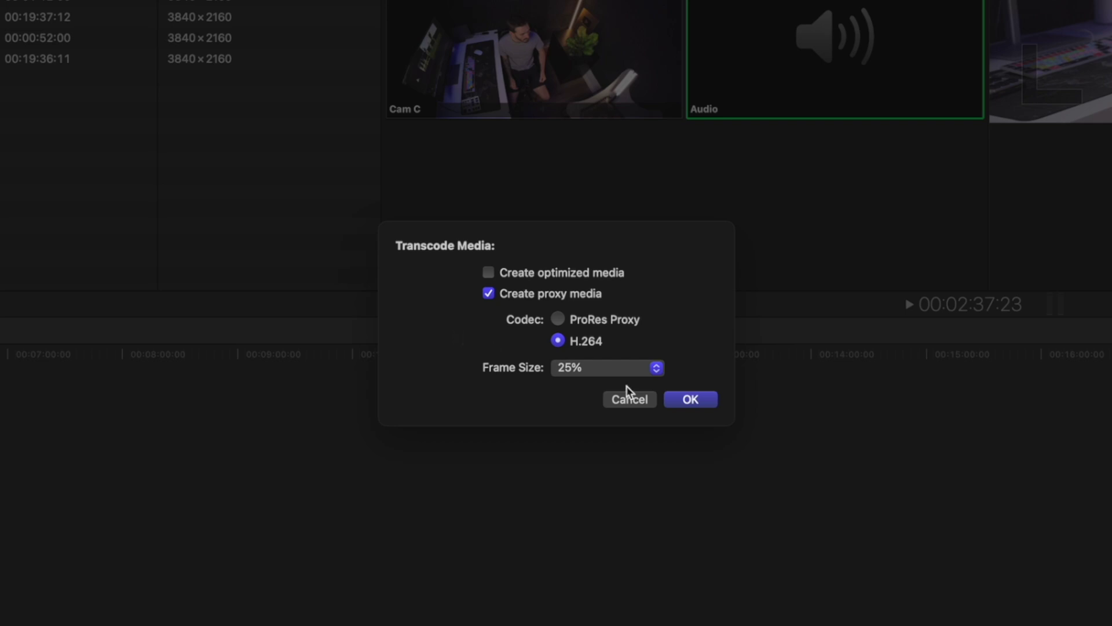
{"action": "left_click", "coordinate": [691, 399]}
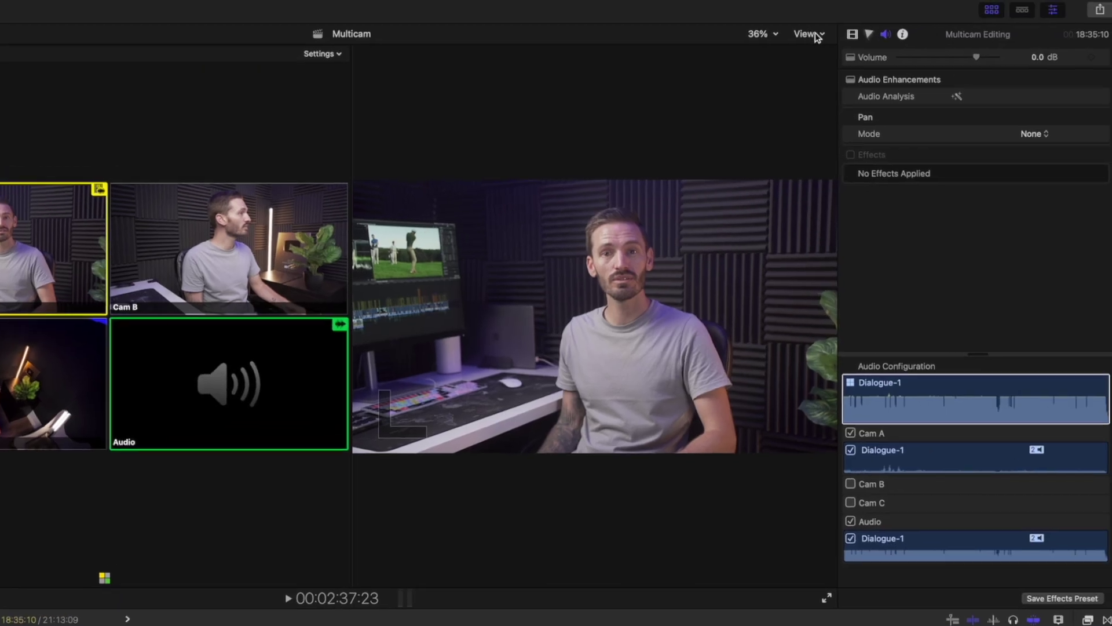
{"action": "left_click", "coordinate": [805, 35]}
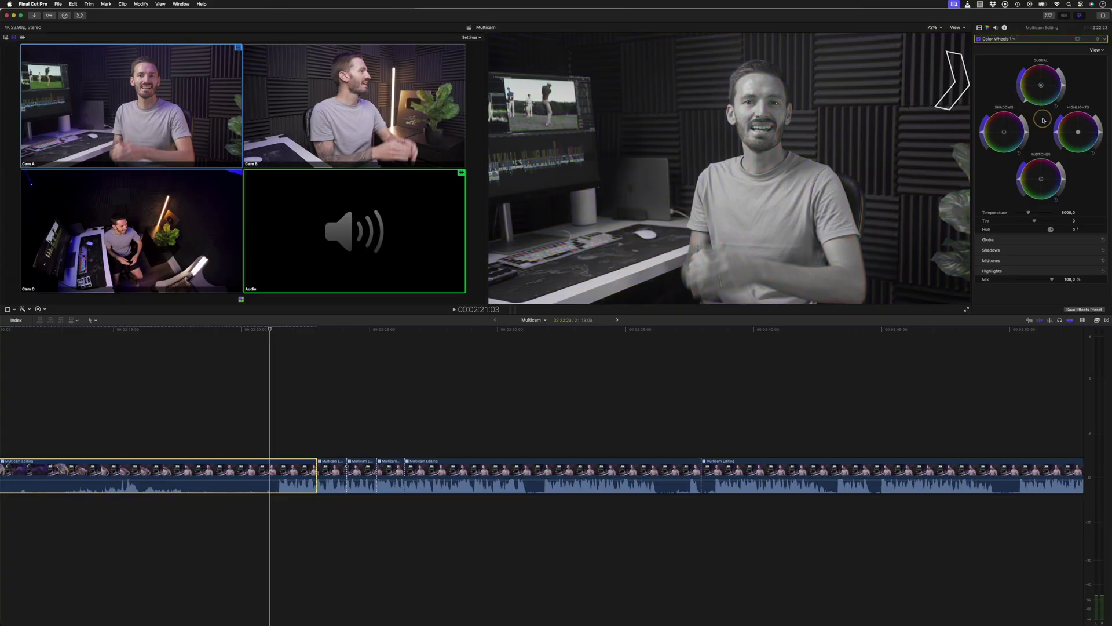
Step: Paste the copied Color Wheels grade onto the selected multicam clips
{"action": "left_click", "coordinate": [467, 475], "text": "super"}
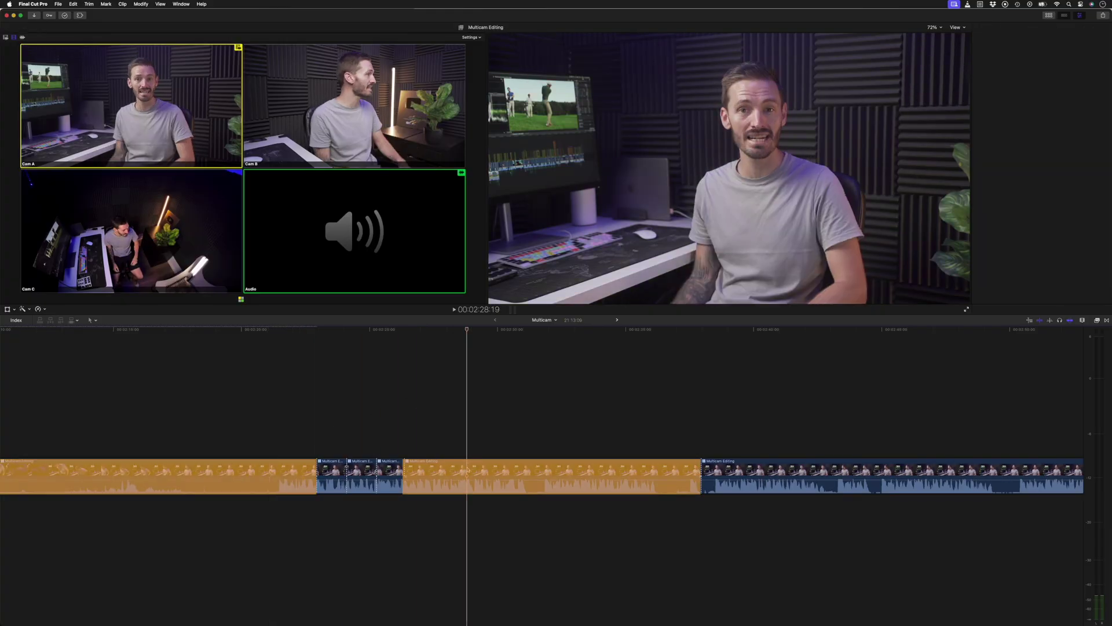
{"action": "key", "text": "shift+super+v"}
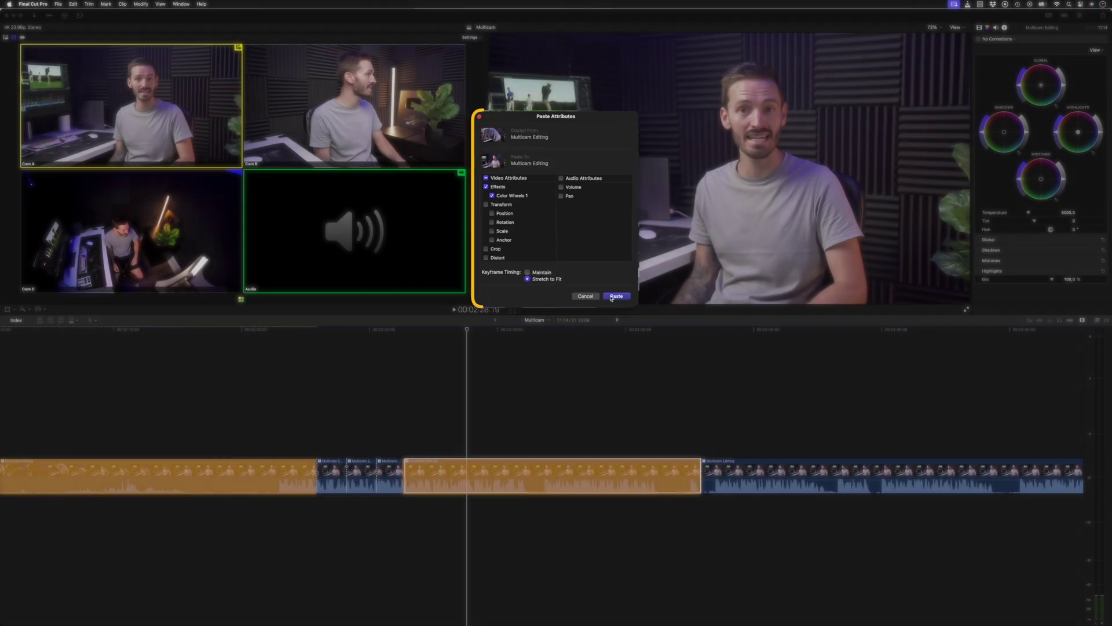
{"action": "left_click", "coordinate": [615, 296]}
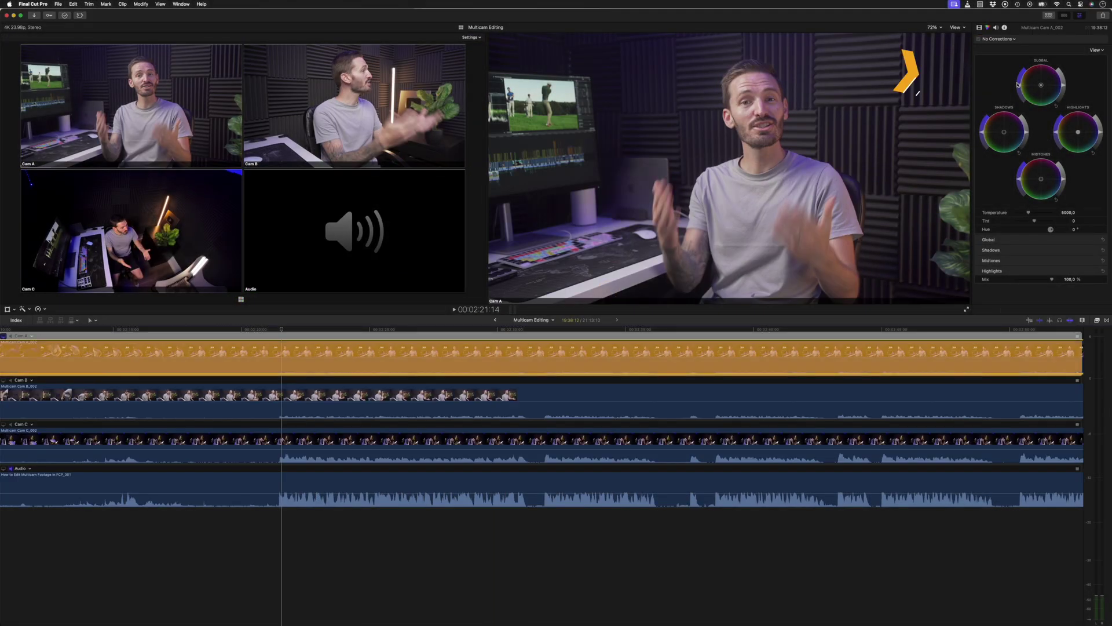
{"action": "left_click", "coordinate": [494, 320]}
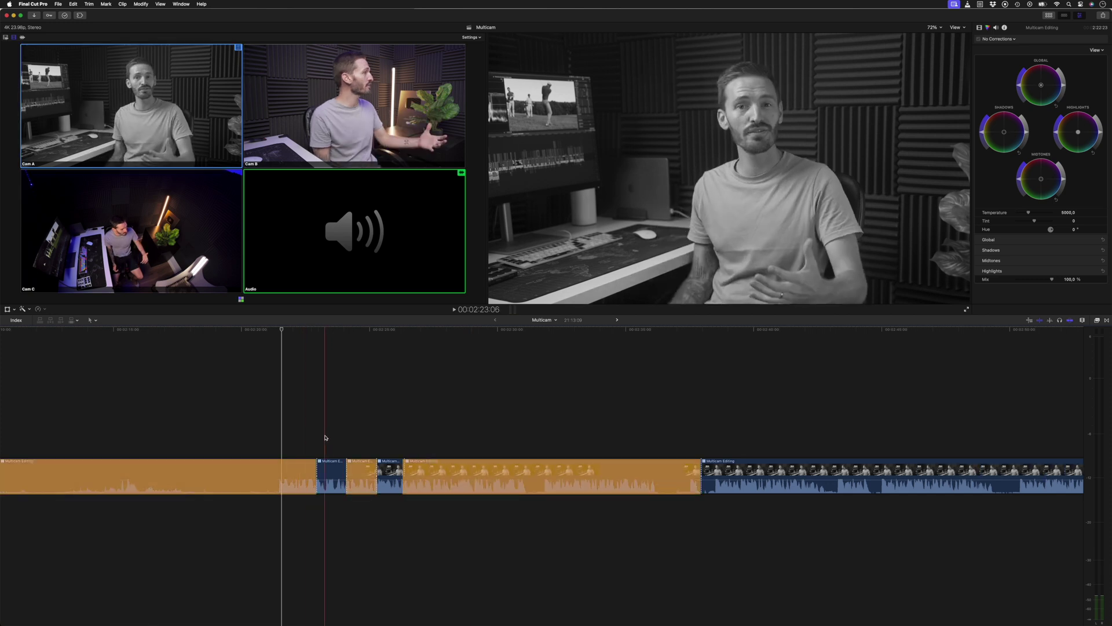
Step: Open the first multicam clip's angles, adjust Cam A's global colour, and make Cam A the active angle
{"action": "key", "text": "Down"}
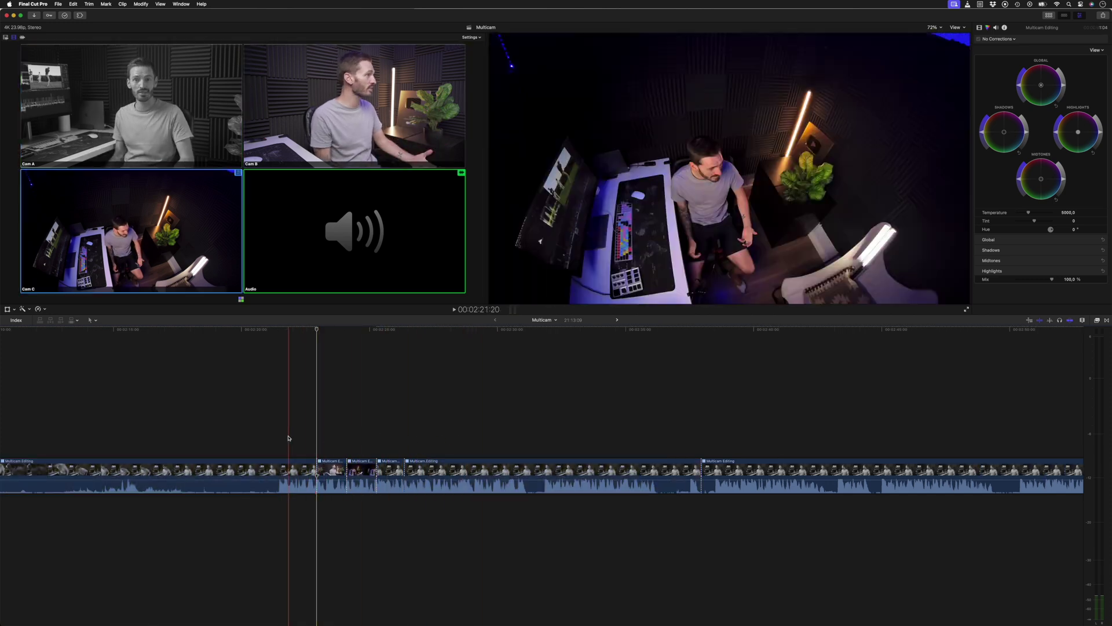
{"action": "left_click", "coordinate": [291, 472]}
{"action": "double_click", "coordinate": [292, 472]}
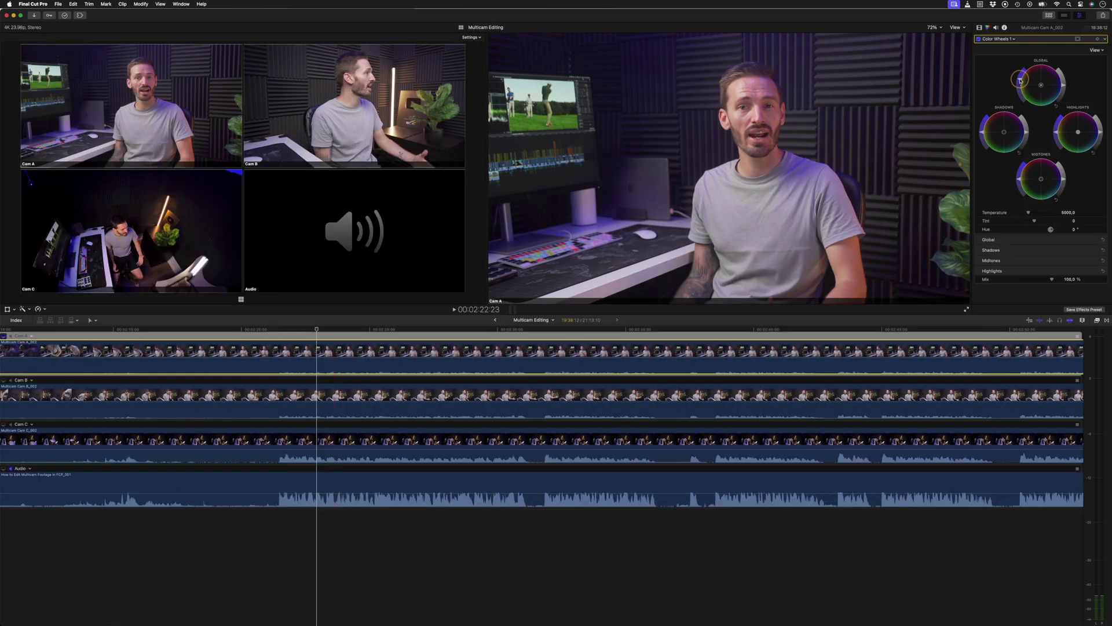
{"action": "left_click", "coordinate": [1020, 81]}
{"action": "left_click", "coordinate": [496, 321]}
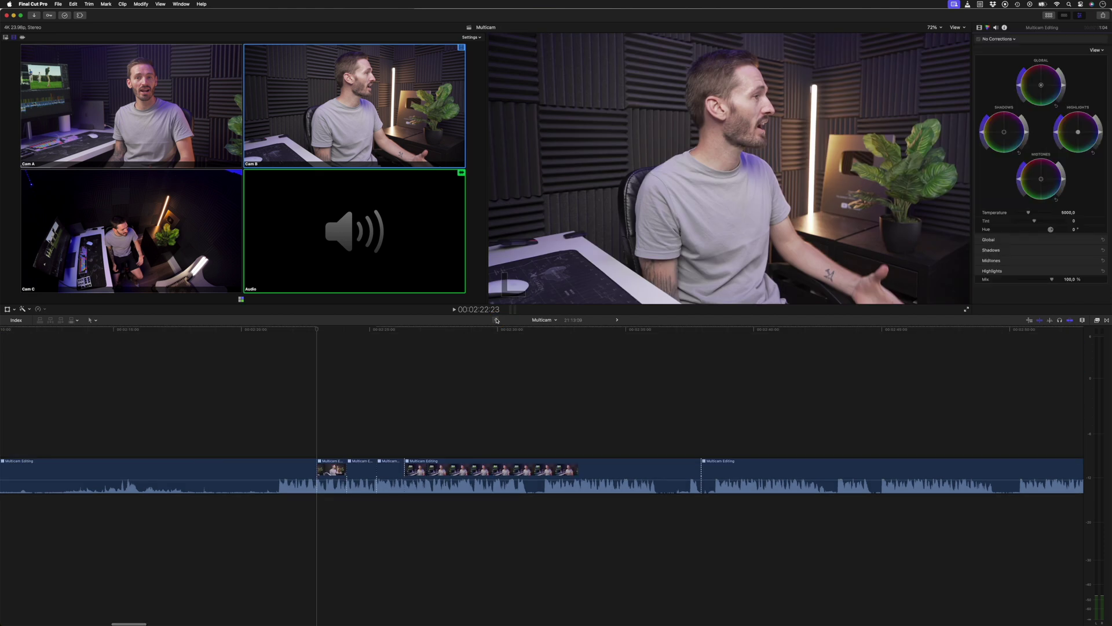
{"action": "key", "text": "1"}
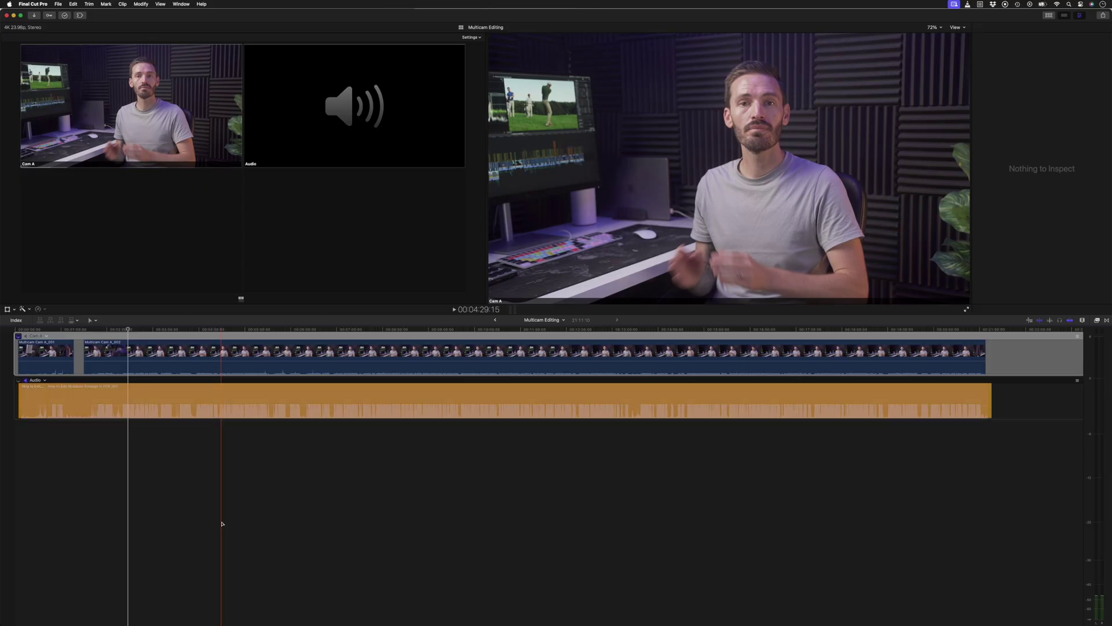
Step: Create a new multicam clip from Multicam Cam A_001 and the Coffee music track
{"action": "key", "text": "ctrl+alt+d"}
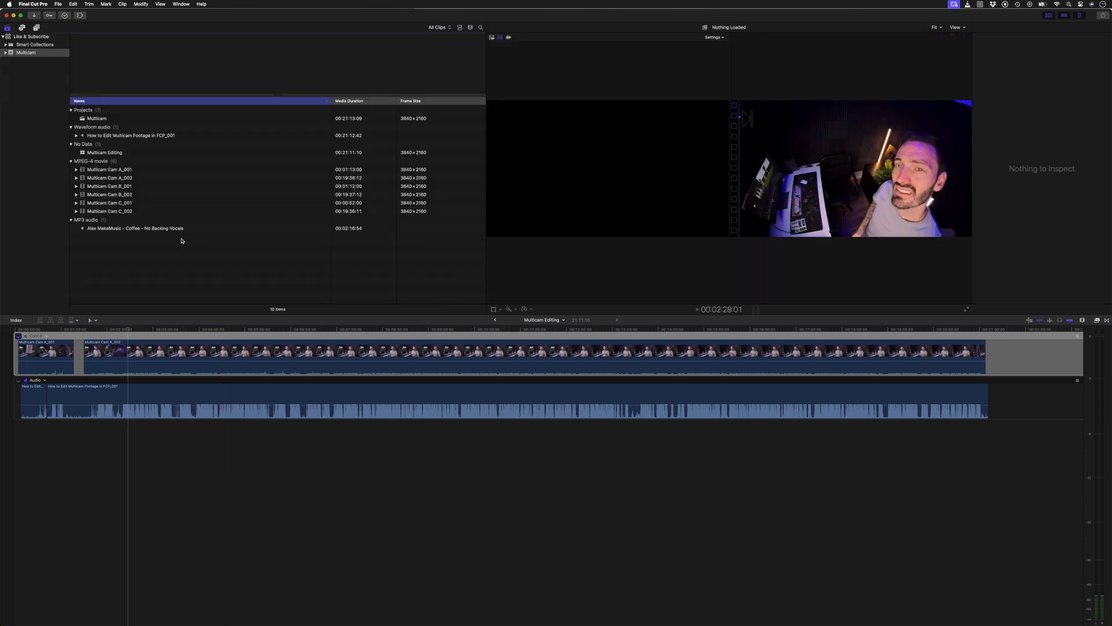
{"action": "key", "text": "cmd+a"}
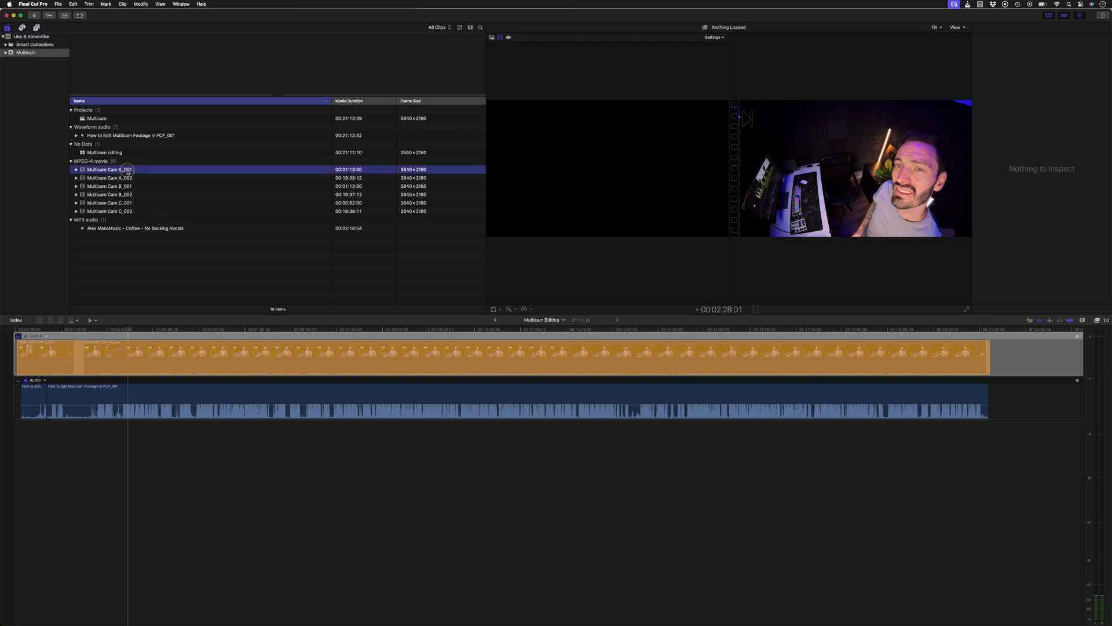
{"action": "left_click", "coordinate": [128, 171]}
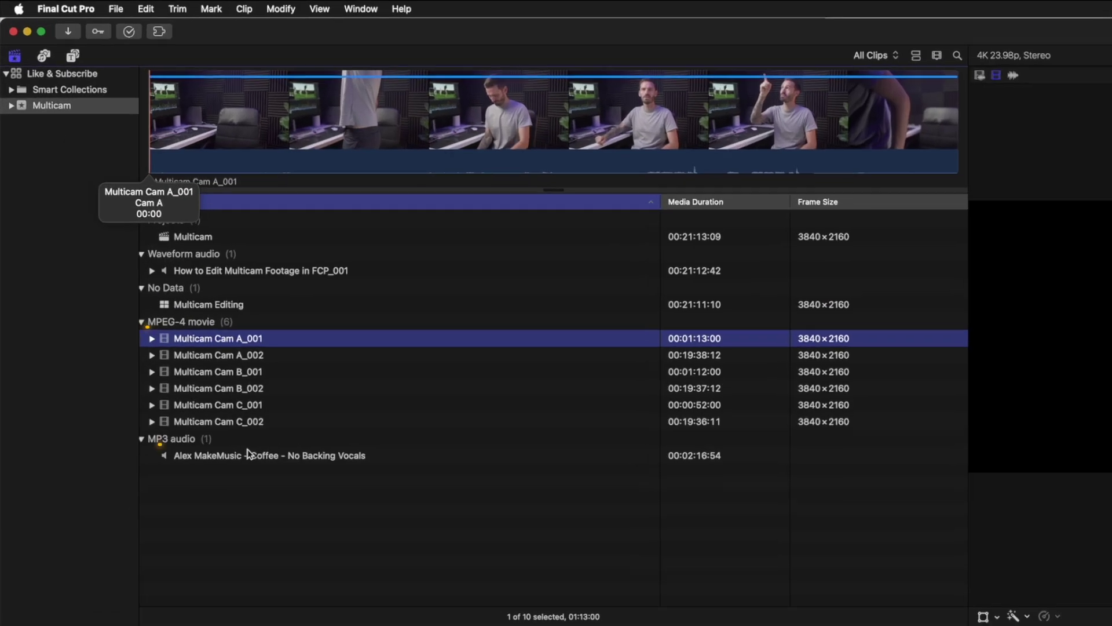
{"action": "left_click", "coordinate": [248, 457], "text": "super"}
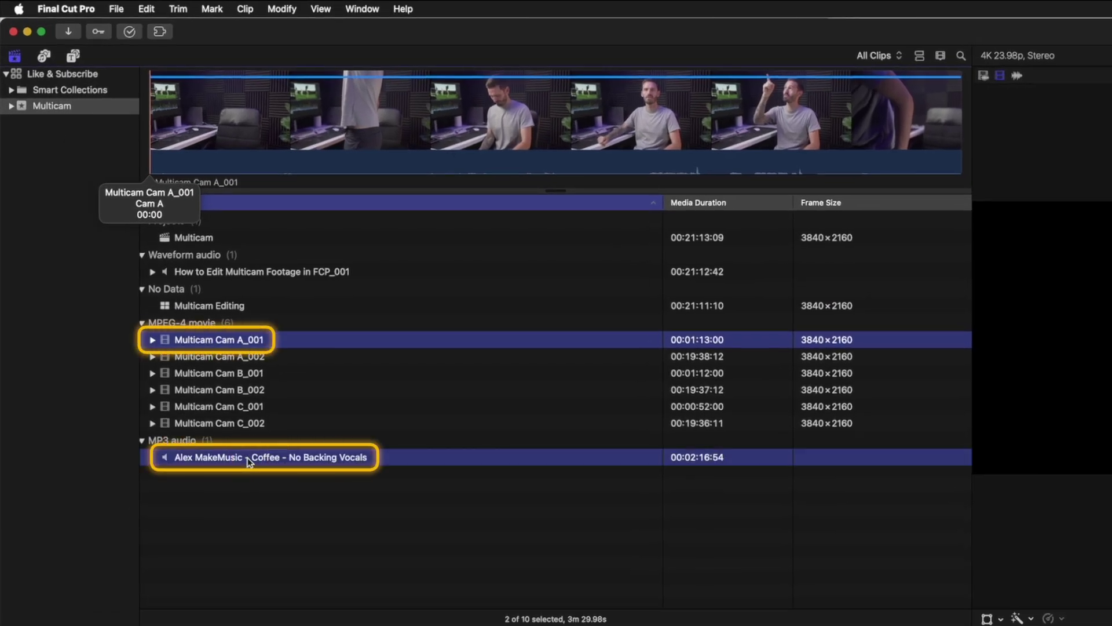
{"action": "right_click", "coordinate": [248, 457]}
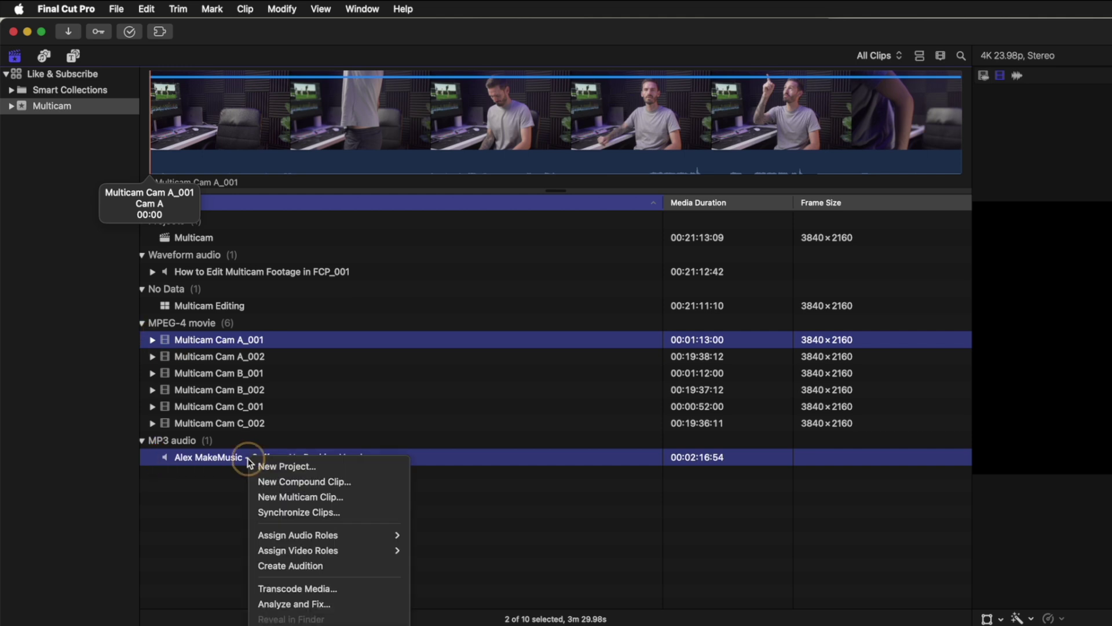
{"action": "left_click", "coordinate": [307, 499]}
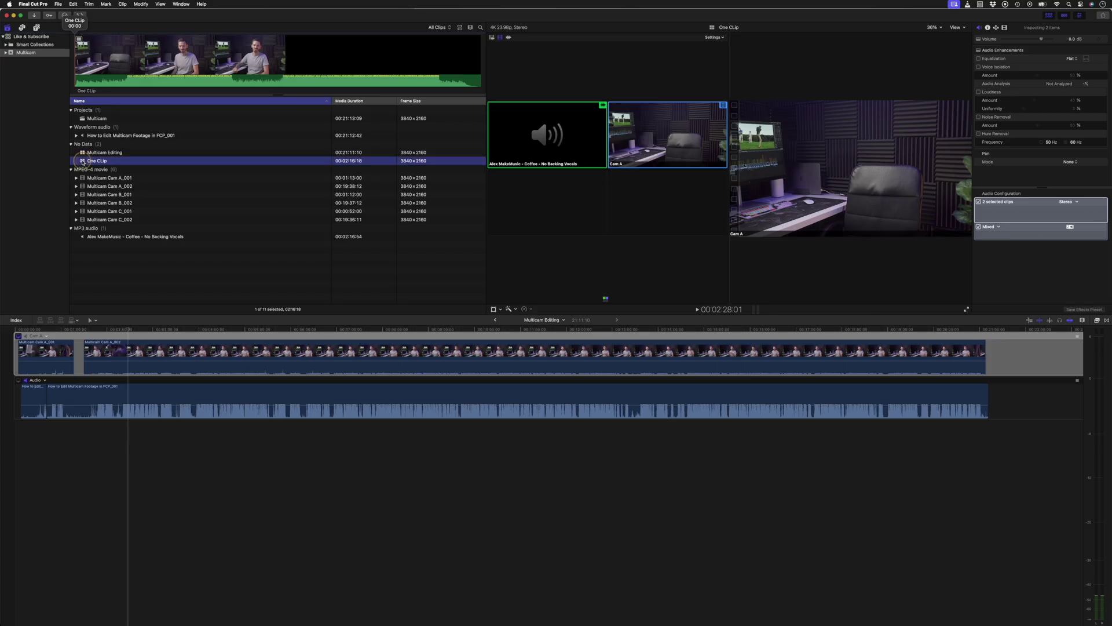
Step: Open One CLip and delete its music angle, leaving only Cam A
{"action": "double_click", "coordinate": [83, 161]}
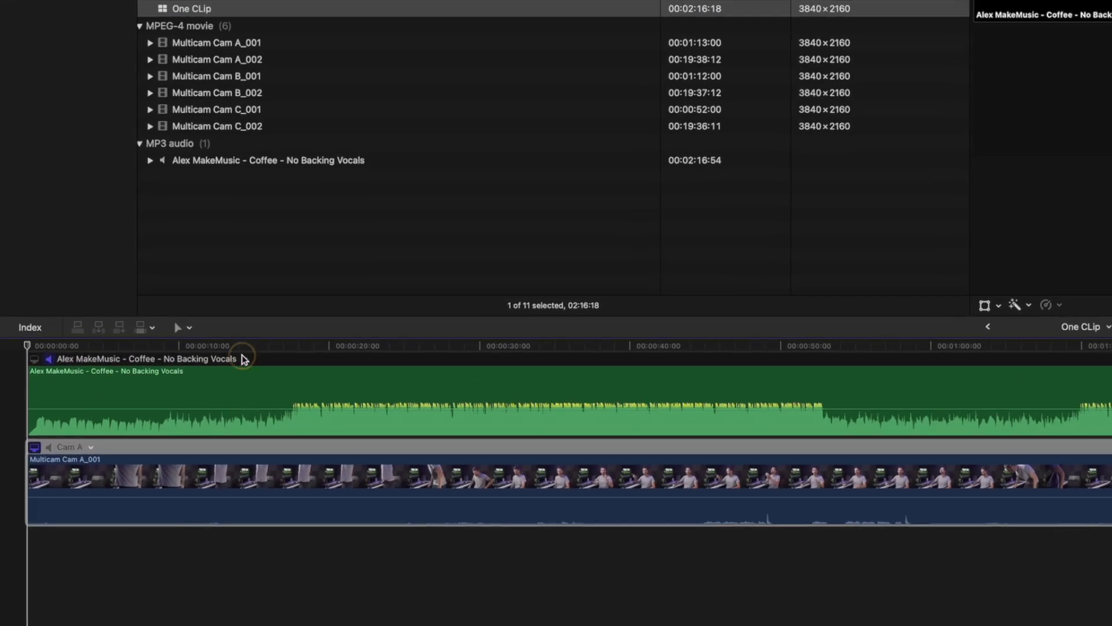
{"action": "right_click", "coordinate": [243, 355]}
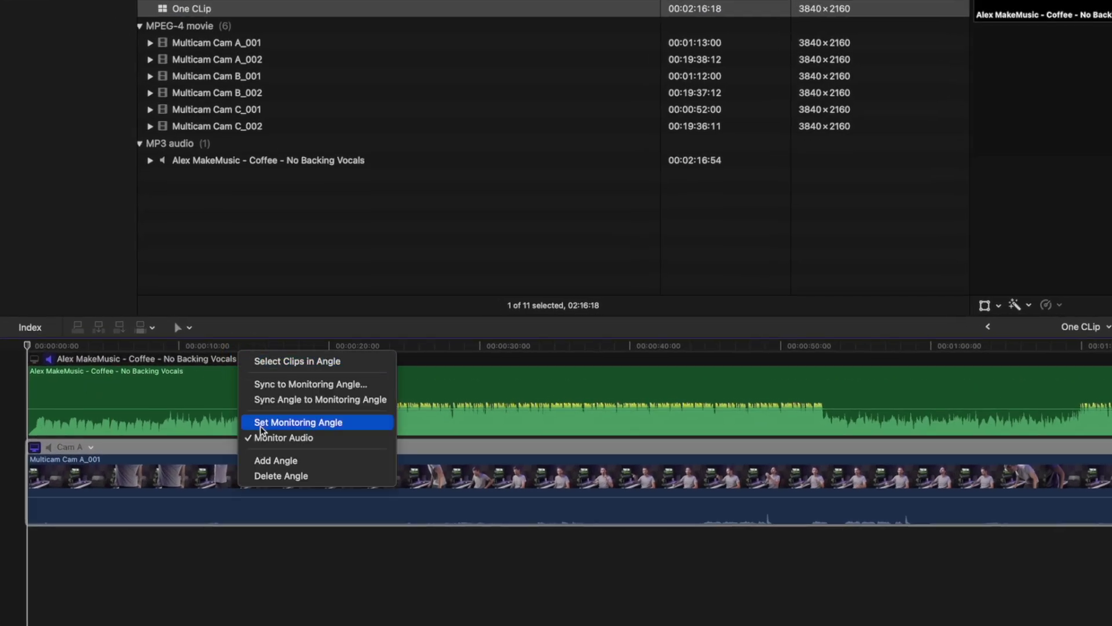
{"action": "left_click", "coordinate": [271, 474]}
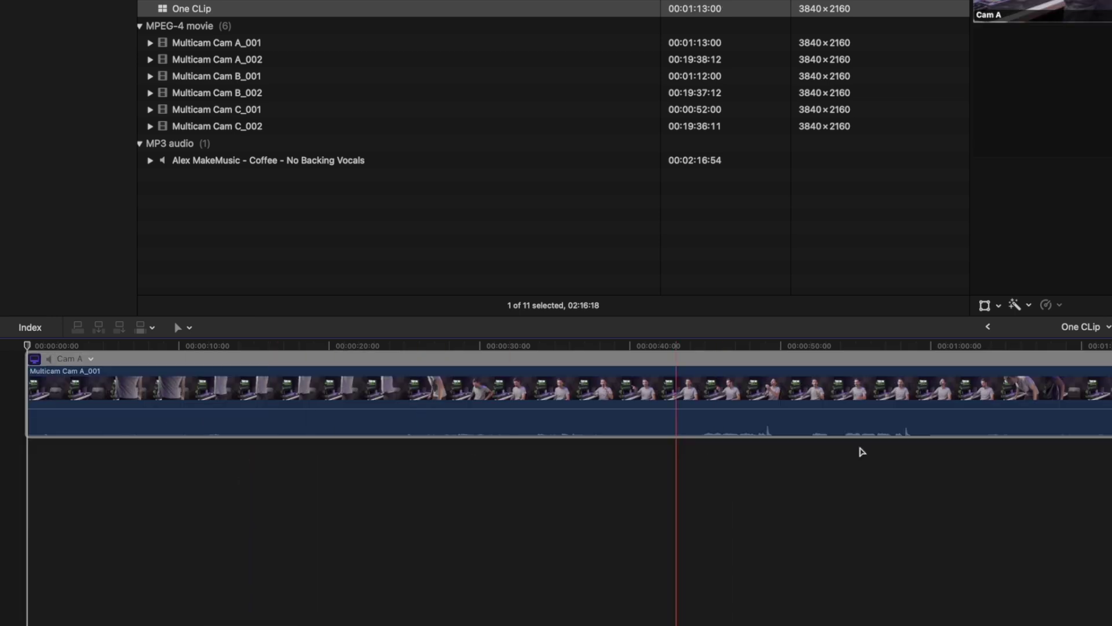